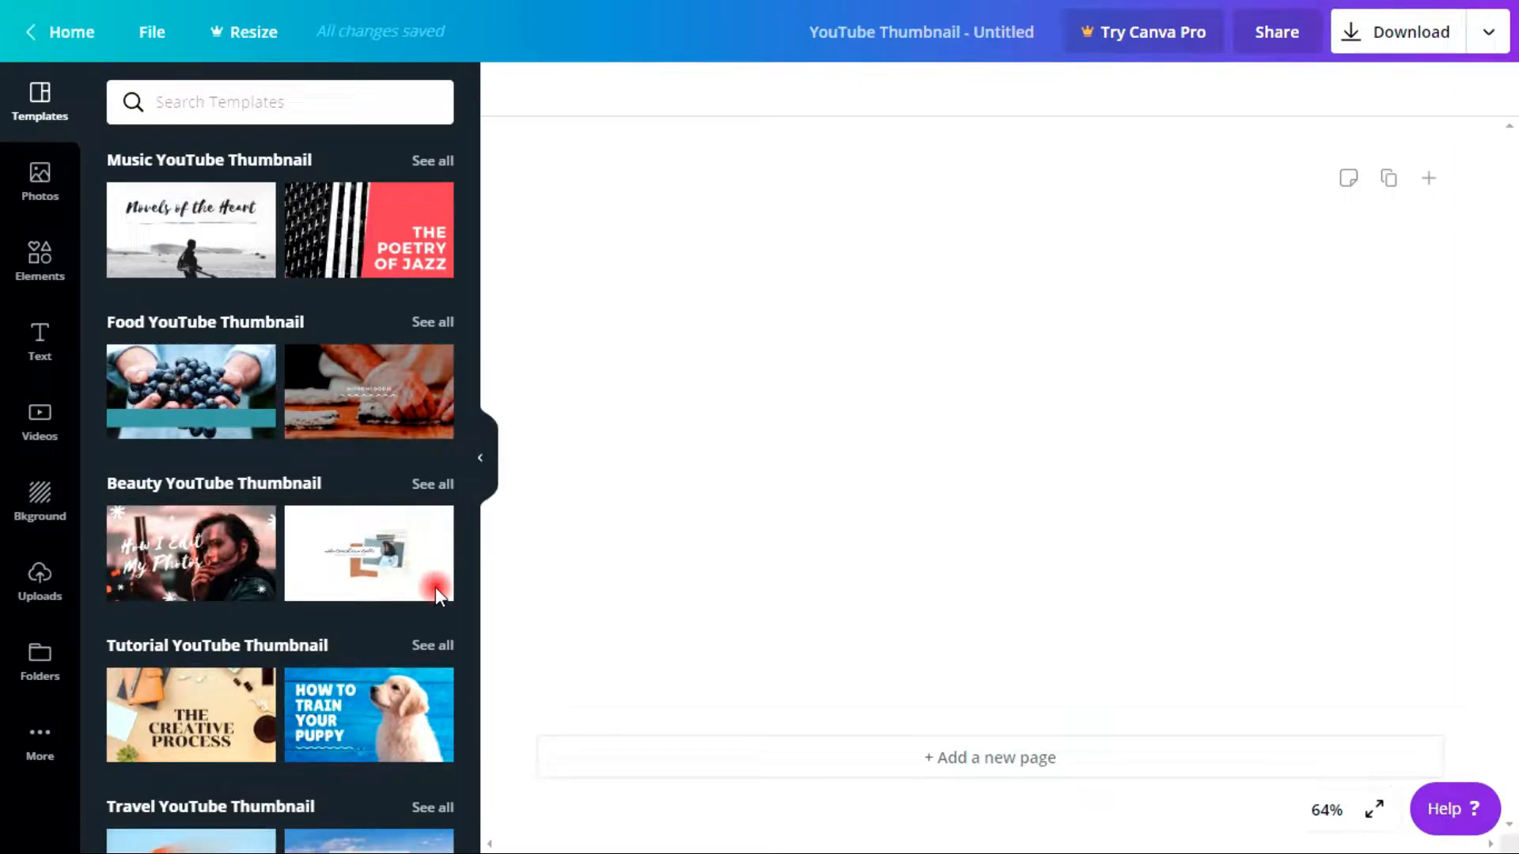
# - Upload the Screenshot (28) game image and place it as the full-page background of the blank thumbnail
pyautogui.moveTo(468, 163); pyautogui.dragTo(468, 246)
pyautogui.click(36, 575)
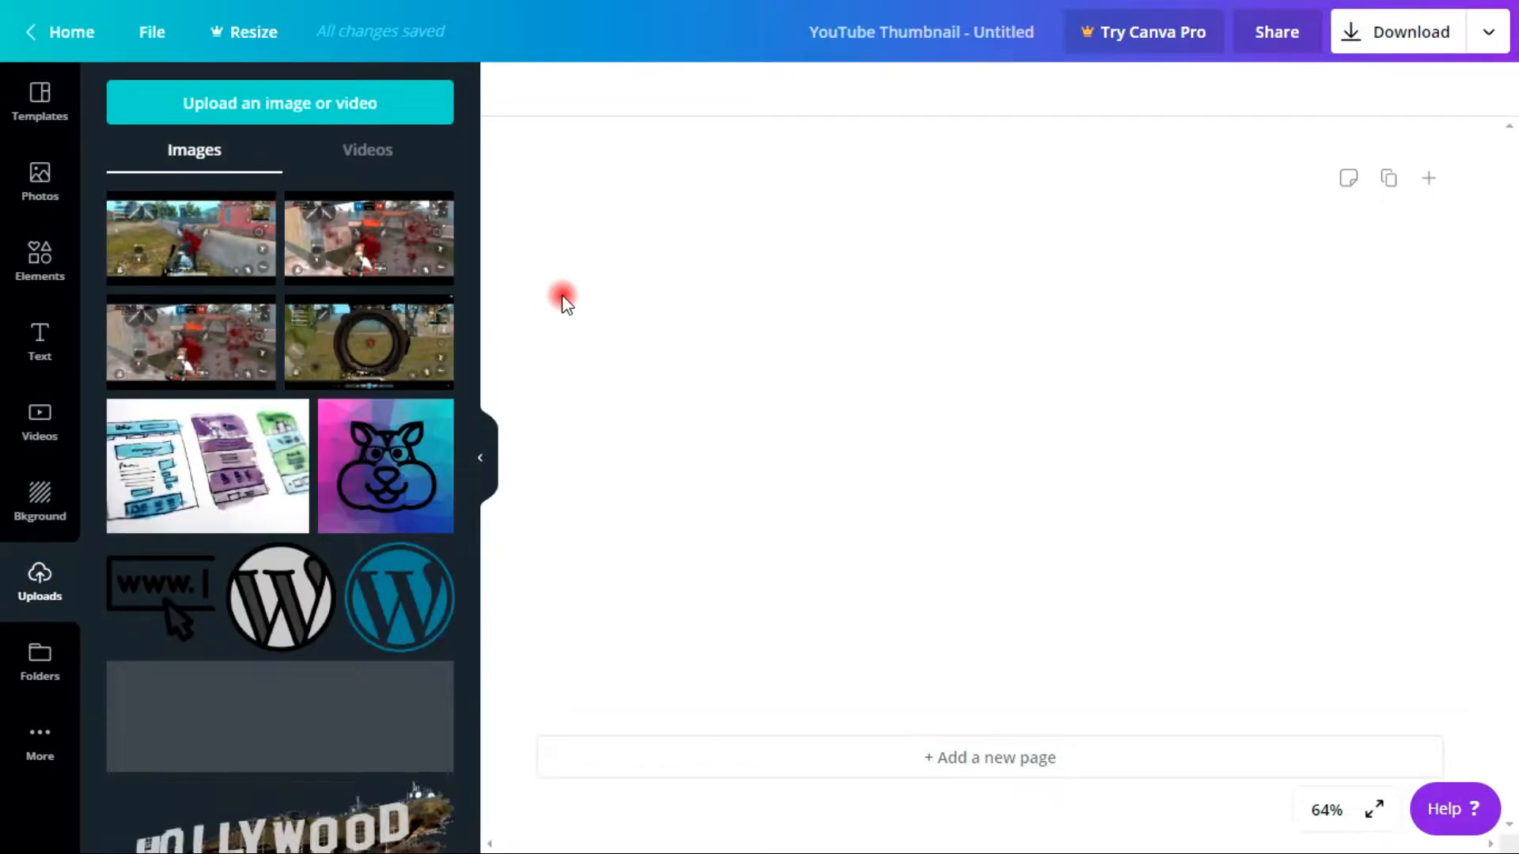
pyautogui.click(264, 97)
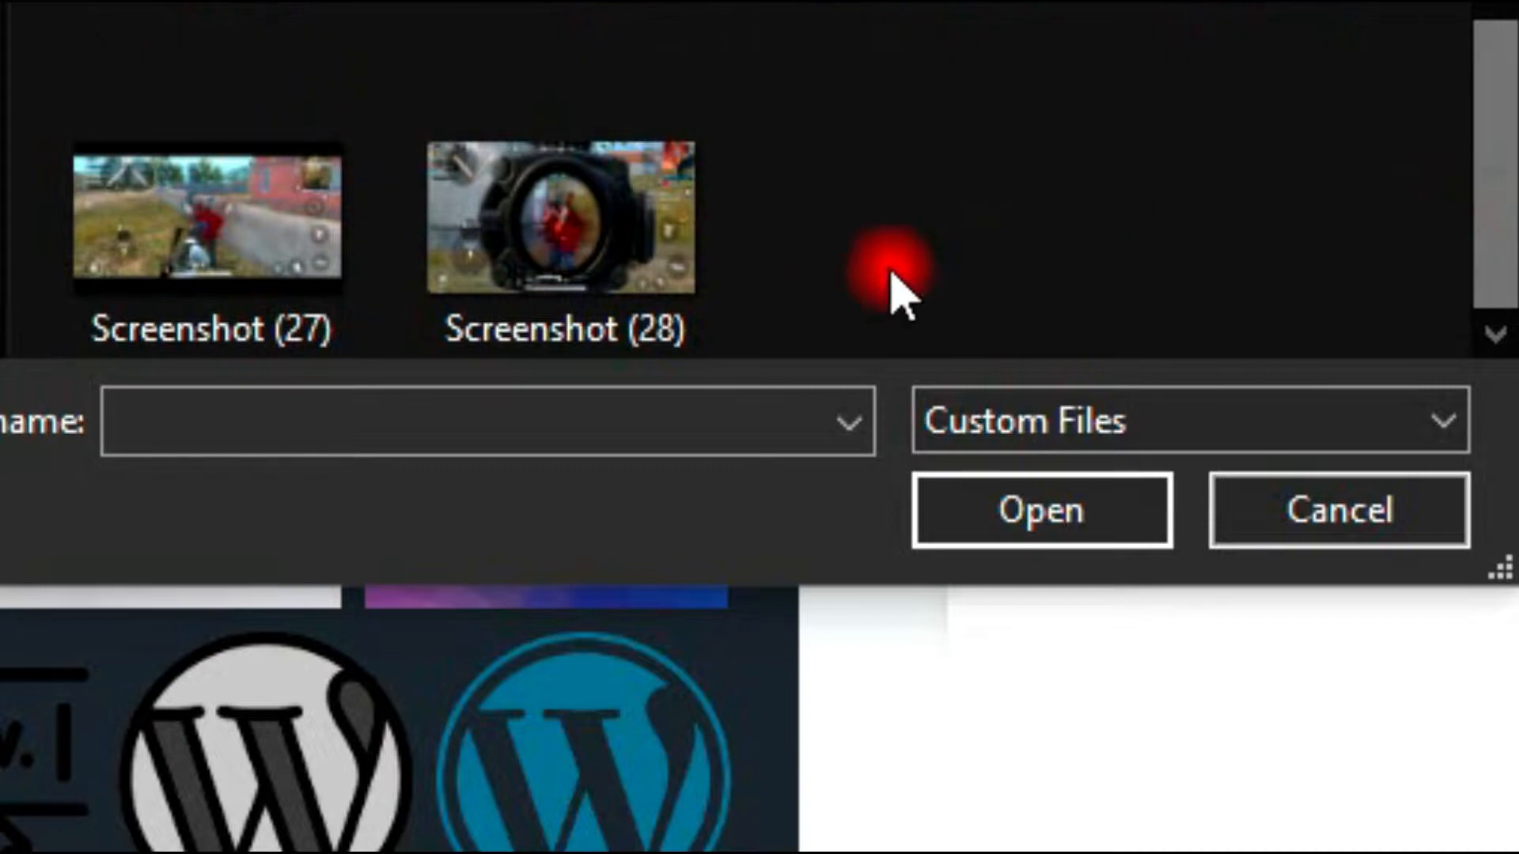
pyautogui.doubleClick(667, 280)
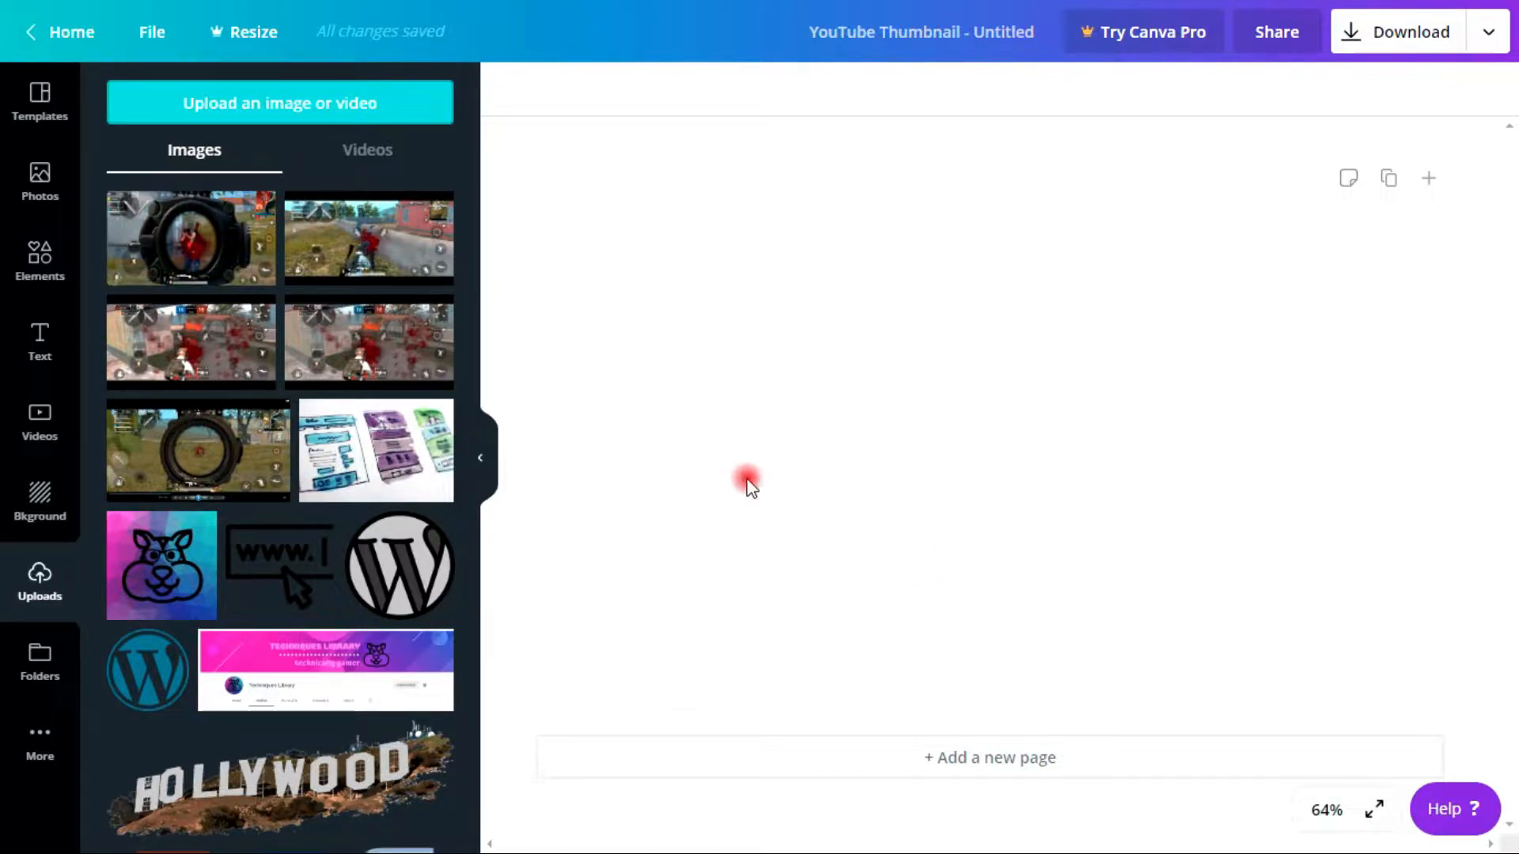
pyautogui.moveTo(235, 245); pyautogui.dragTo(722, 292)
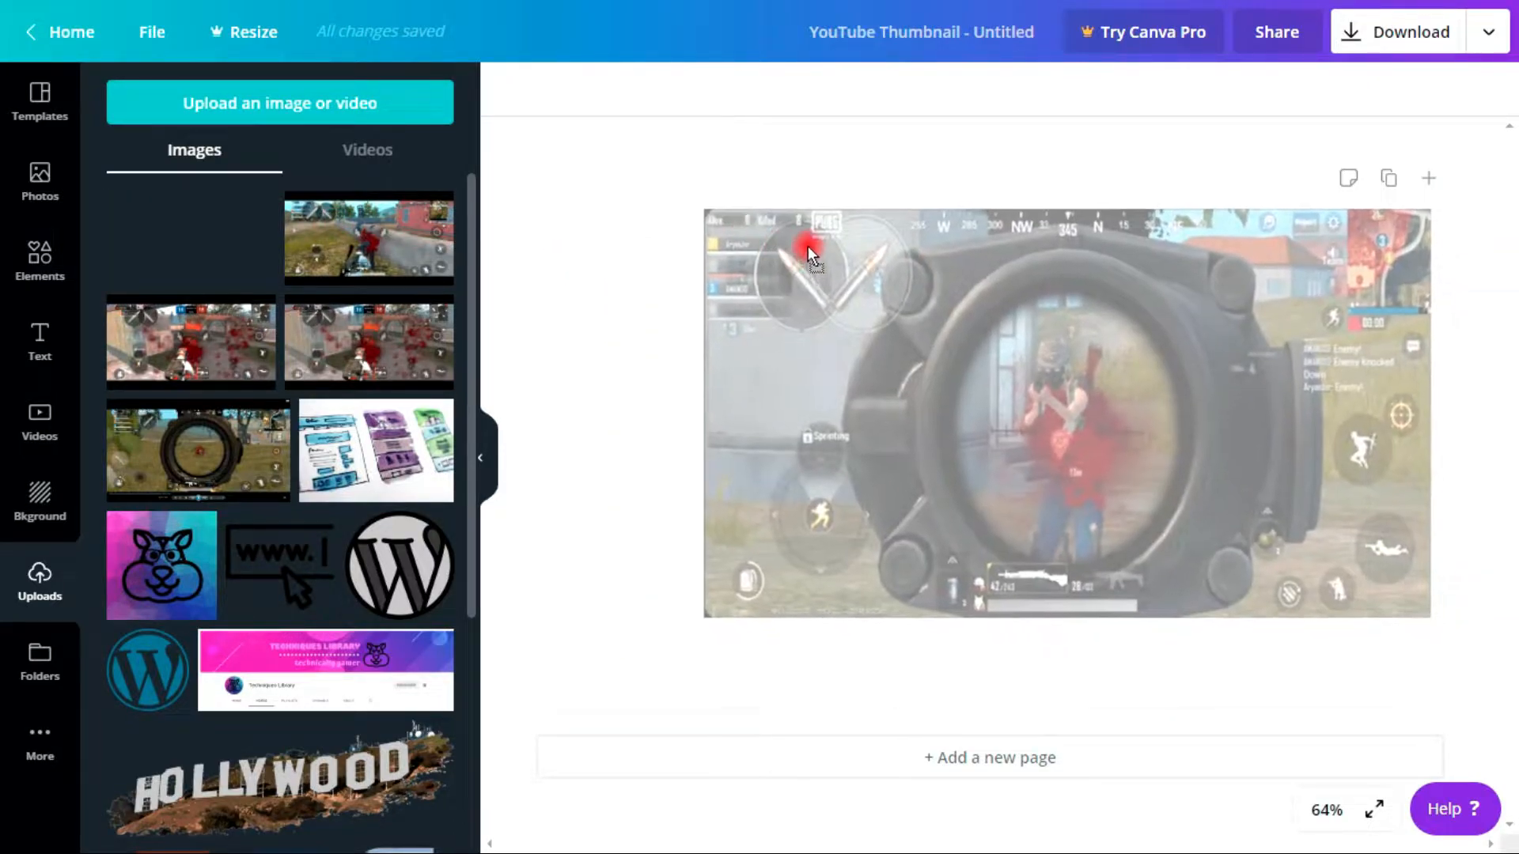
pyautogui.moveTo(809, 245); pyautogui.dragTo(794, 216)
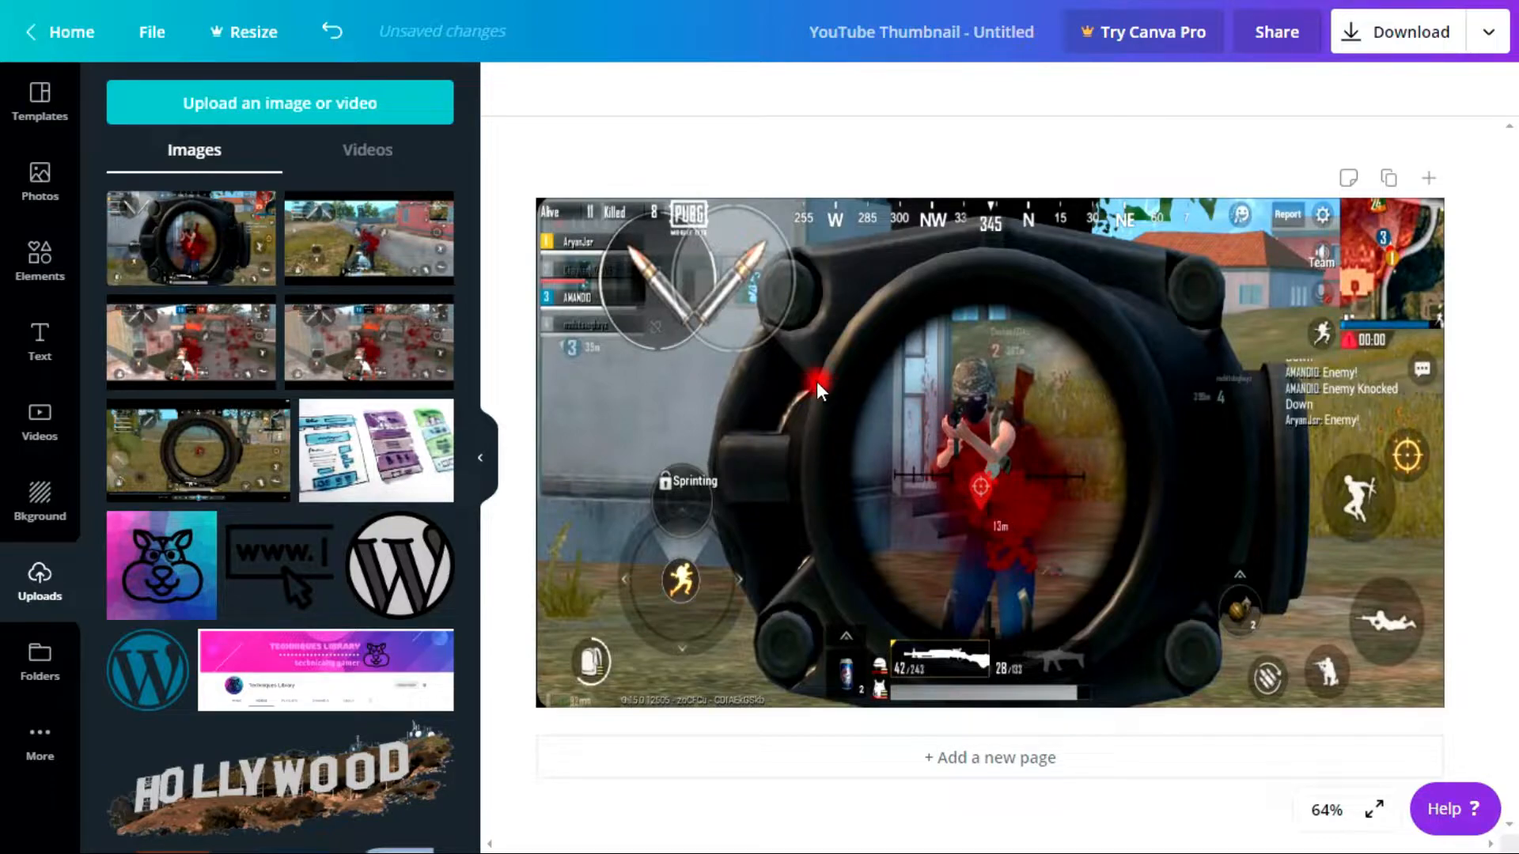
# - Add a heading to the thumbnail that reads "Pubg Mobile Lite"
pyautogui.click(54, 345)
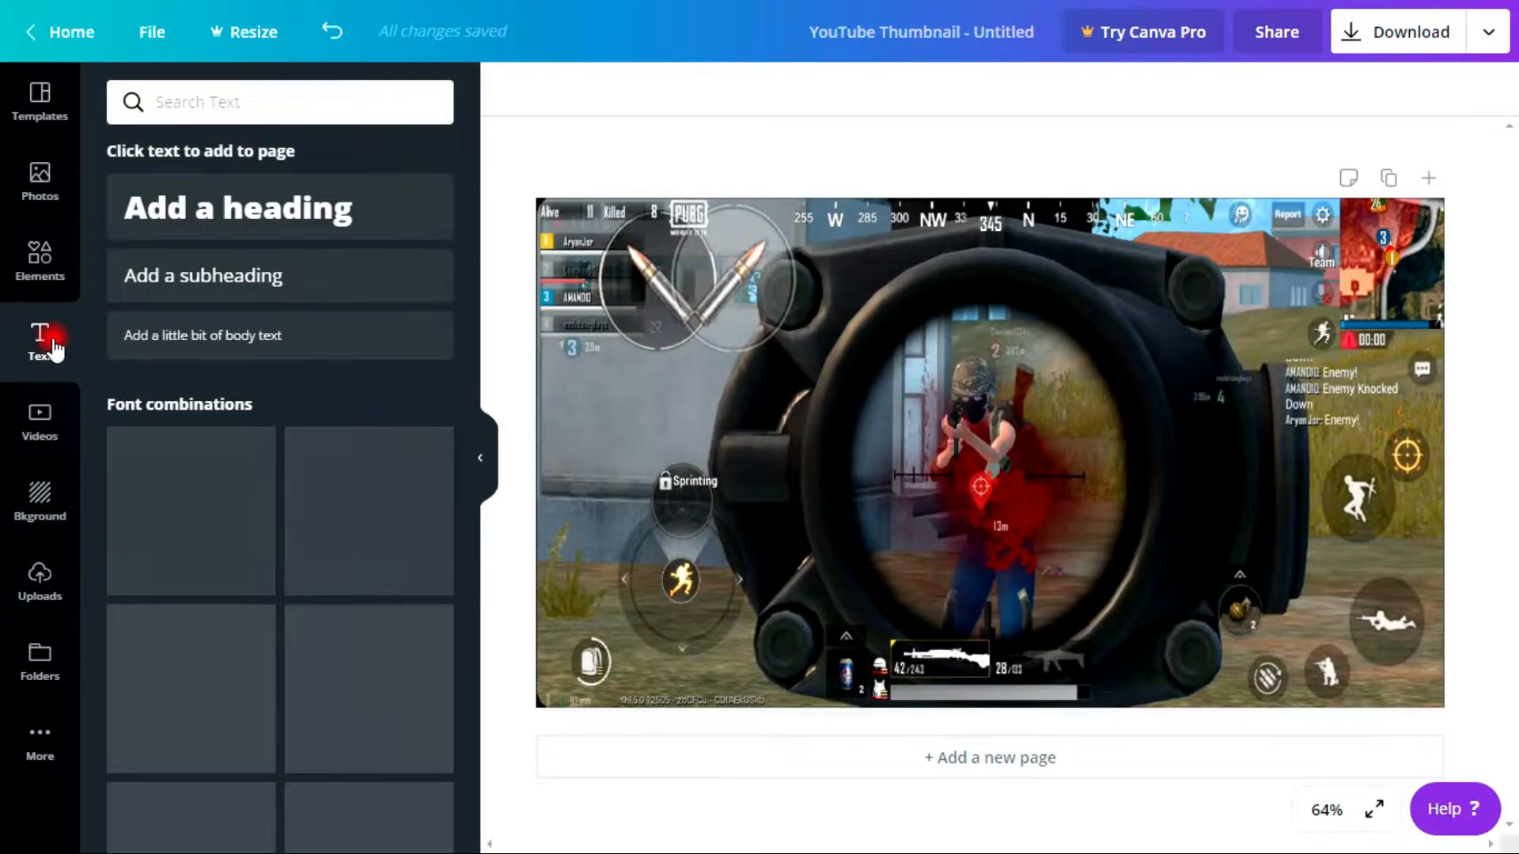
pyautogui.click(290, 210)
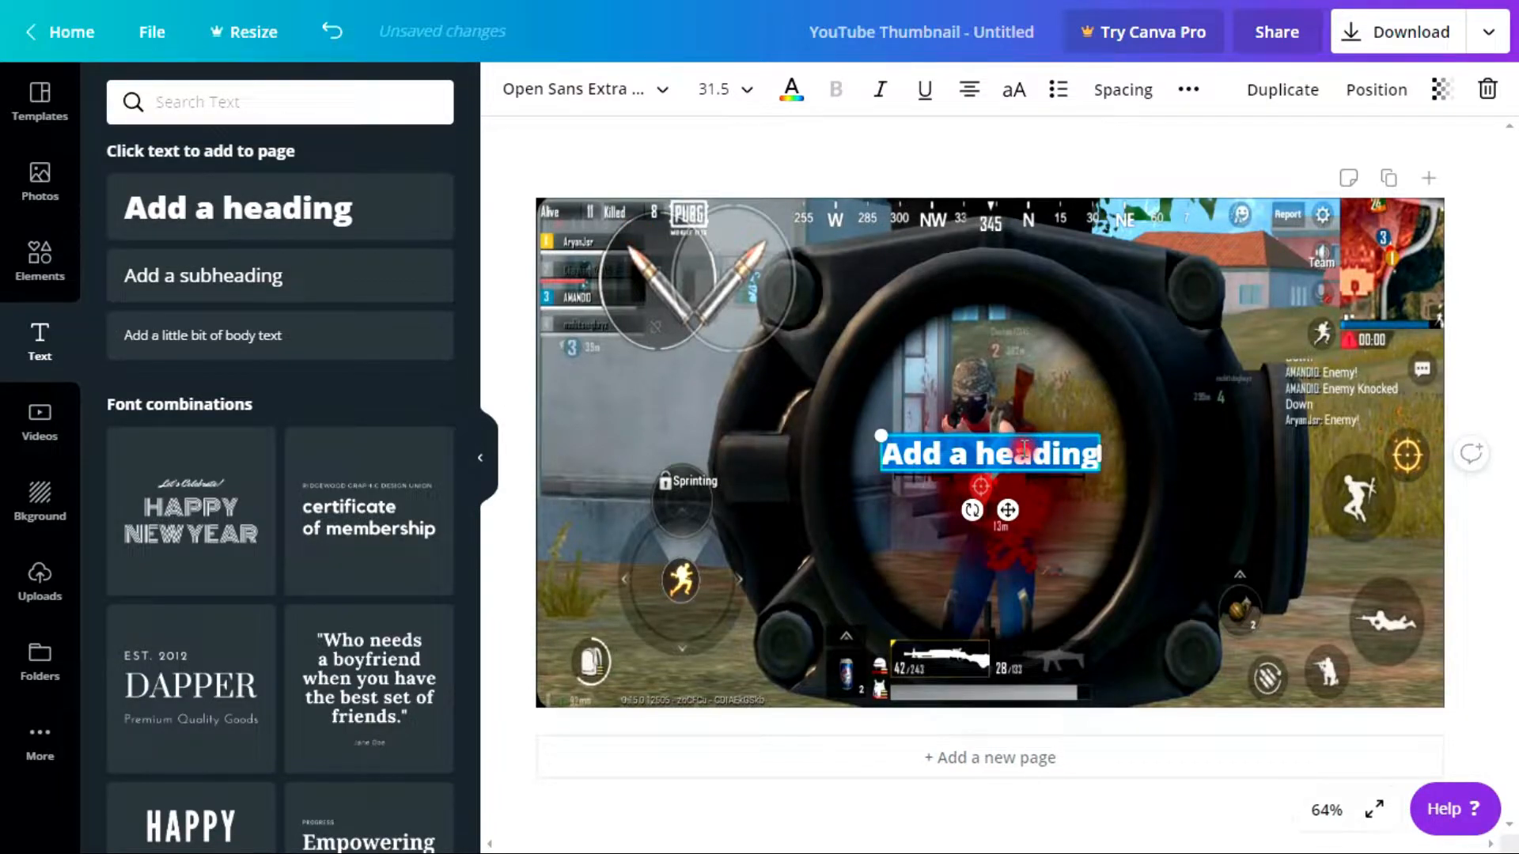
pyautogui.write('Pubg Mobile Lite')
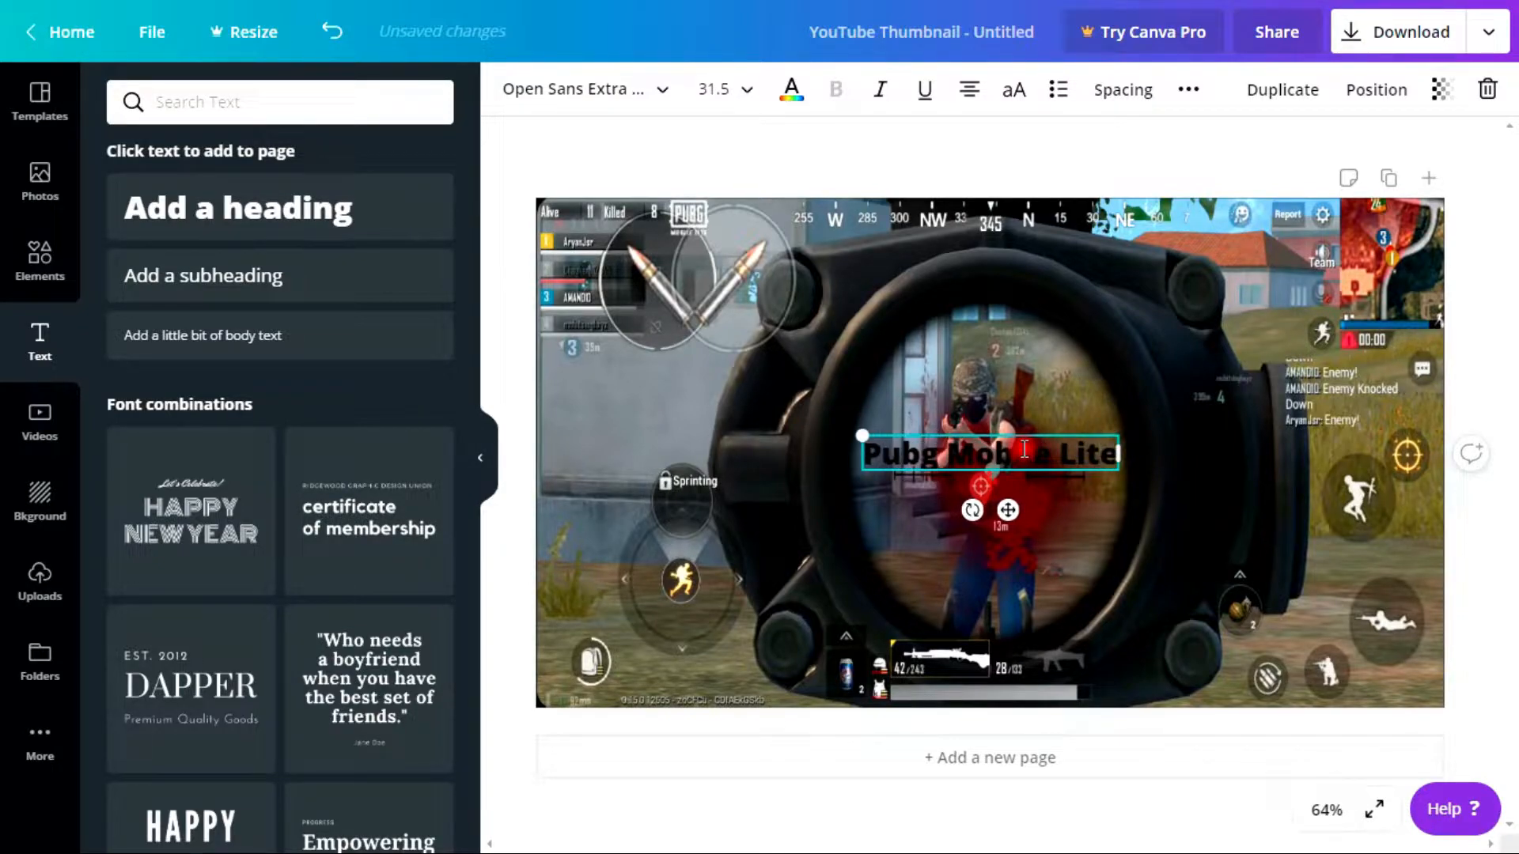
# - Color the "Pubg Mobile Lite" heading light orange
pyautogui.tripleClick(1025, 449)
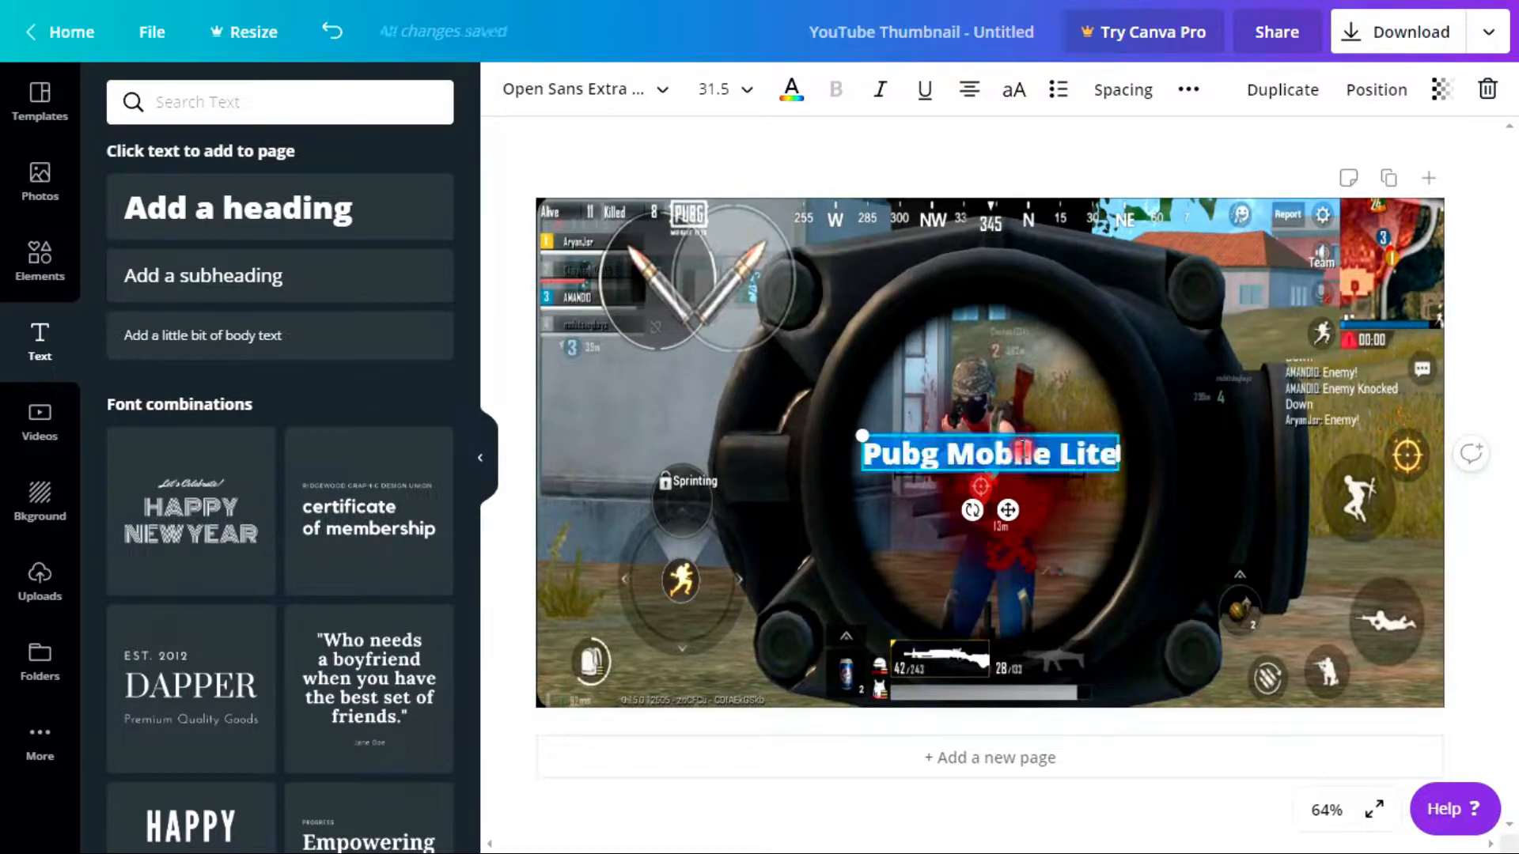
pyautogui.click(792, 95)
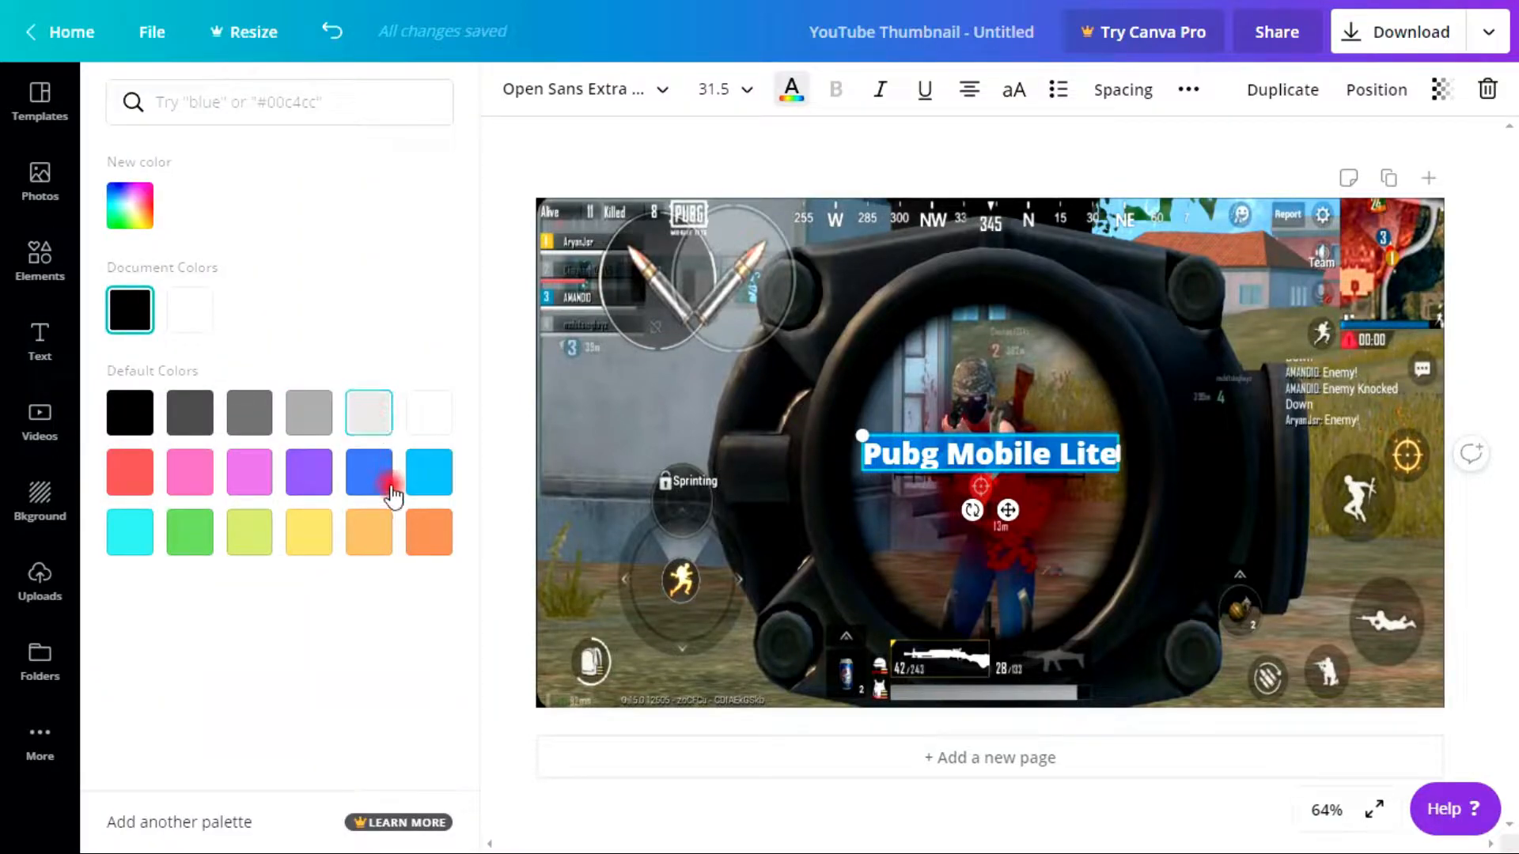
pyautogui.click(363, 543)
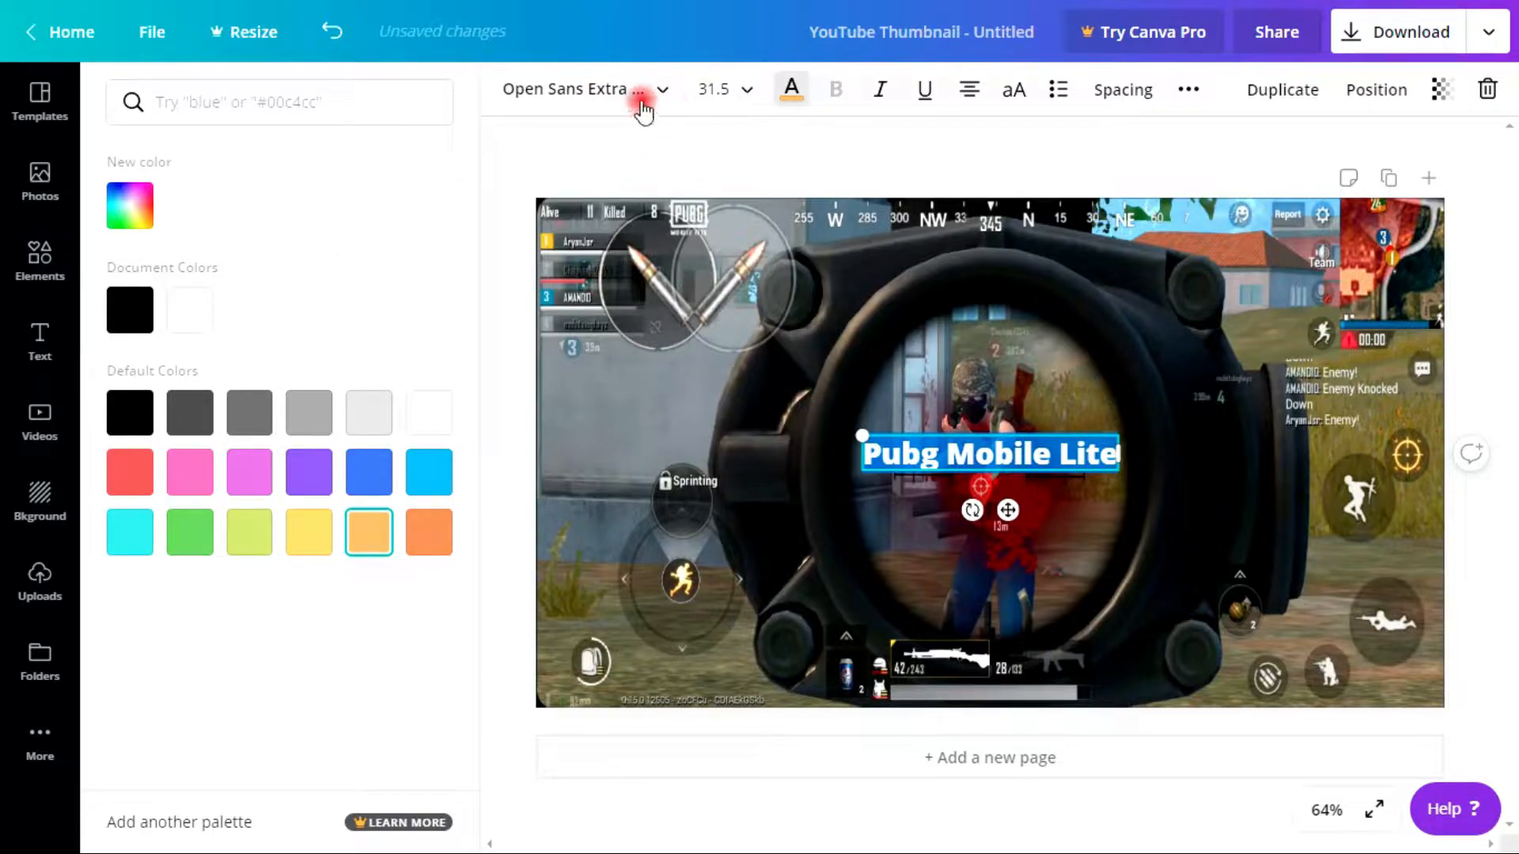
# - Enlarge the "Pubg Mobile Lite" heading to about size 65.6 and move it to the upper part of the image
pyautogui.click(721, 86)
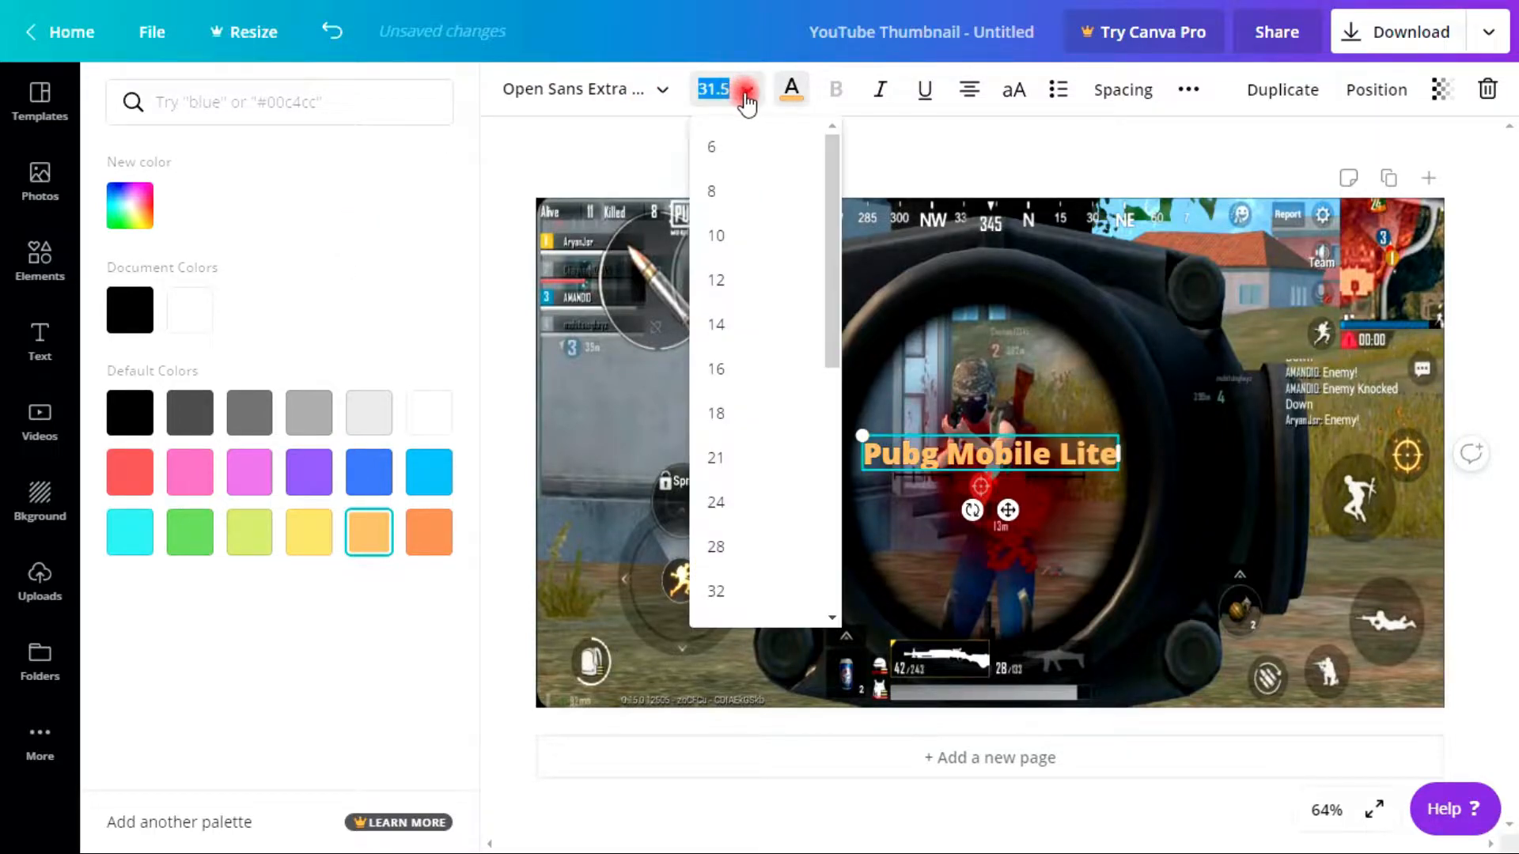
pyautogui.moveTo(827, 321); pyautogui.dragTo(828, 409)
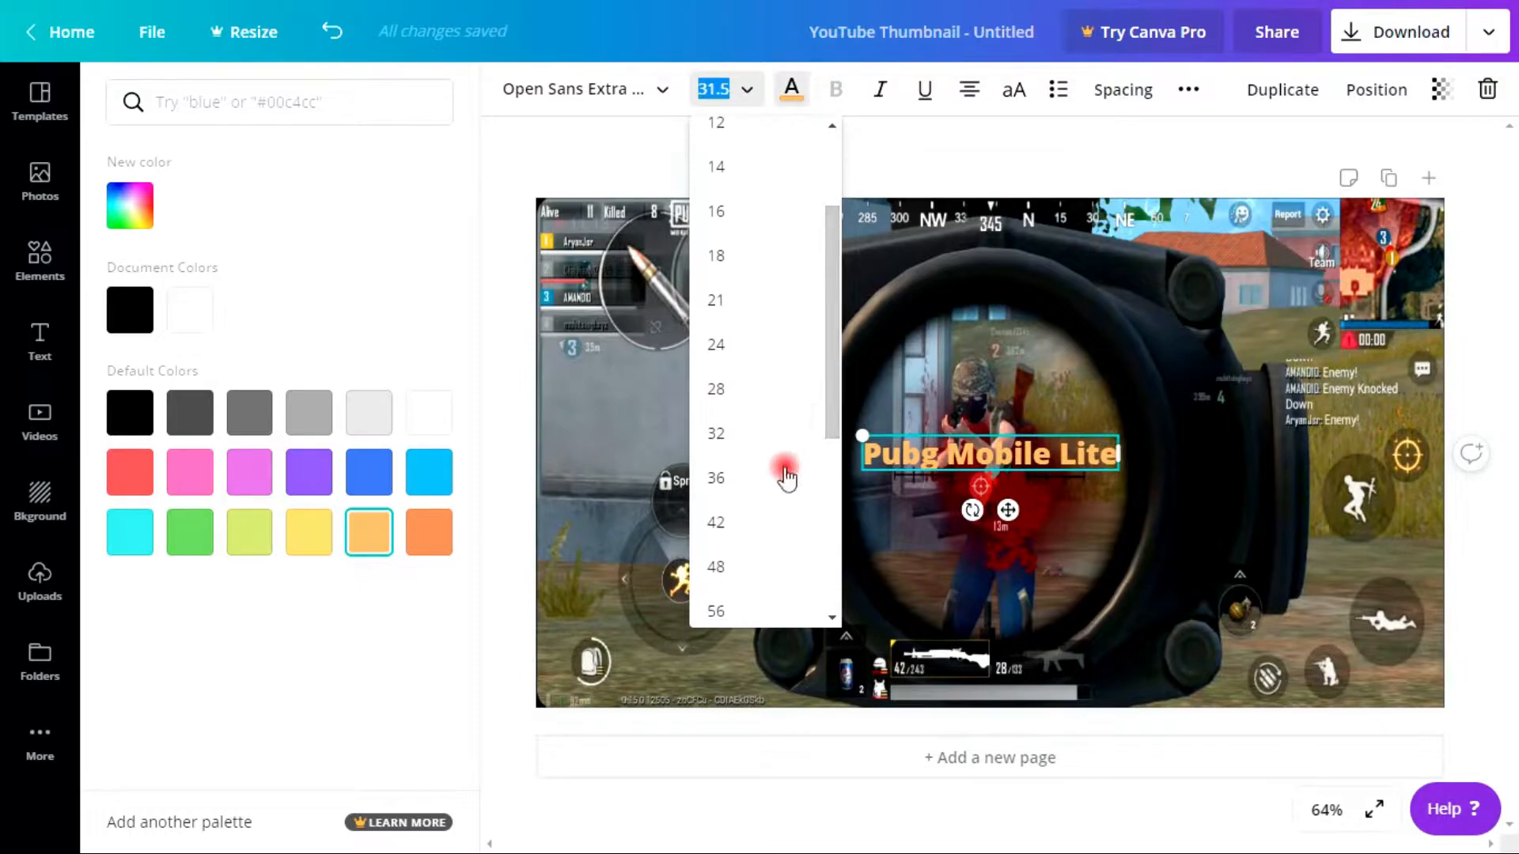
pyautogui.click(750, 582)
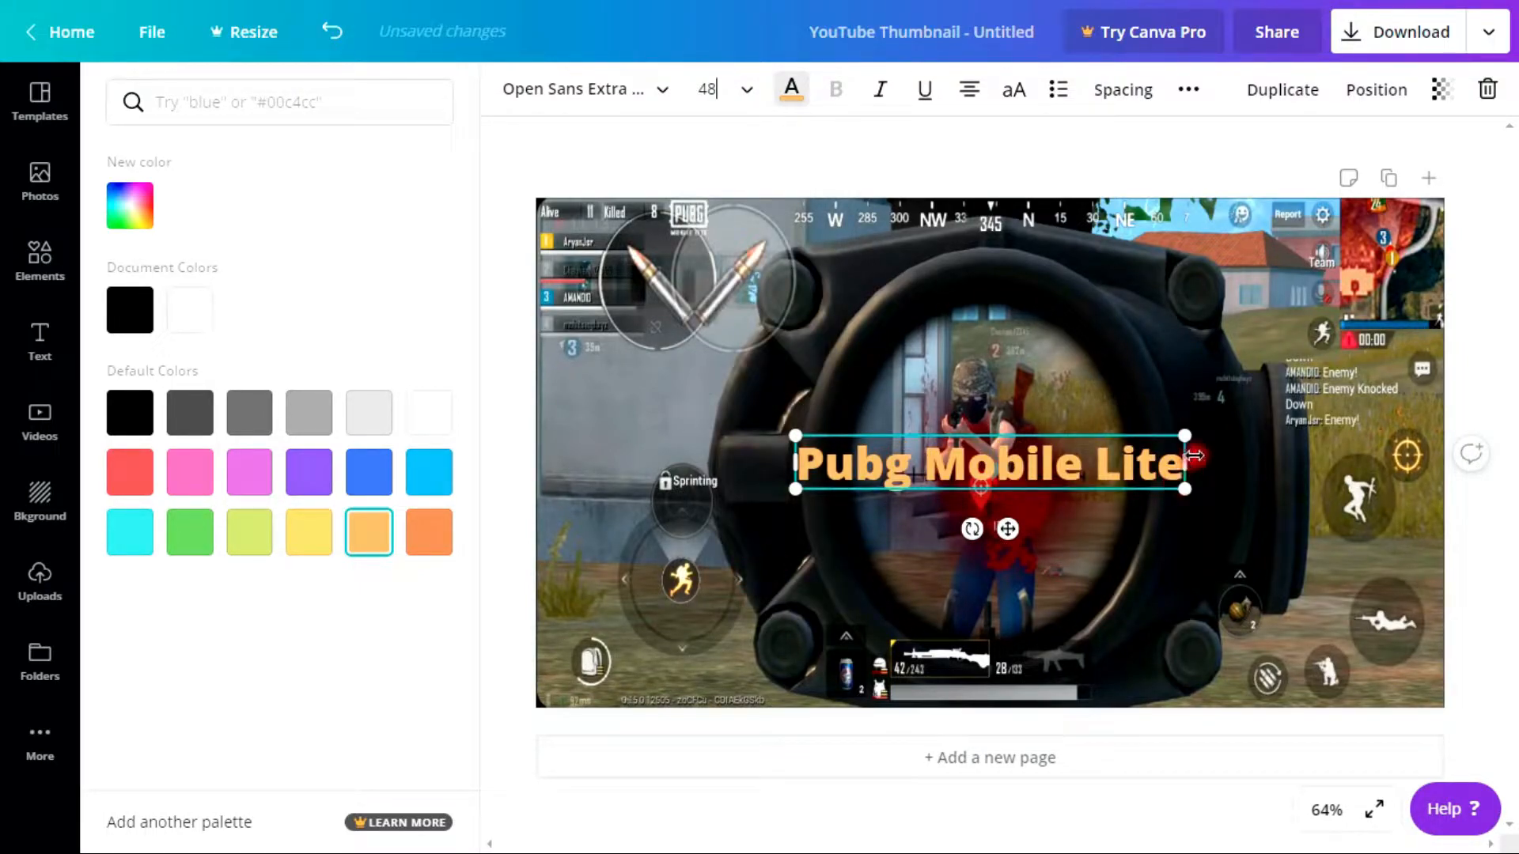
pyautogui.moveTo(1184, 435); pyautogui.dragTo(1326, 416)
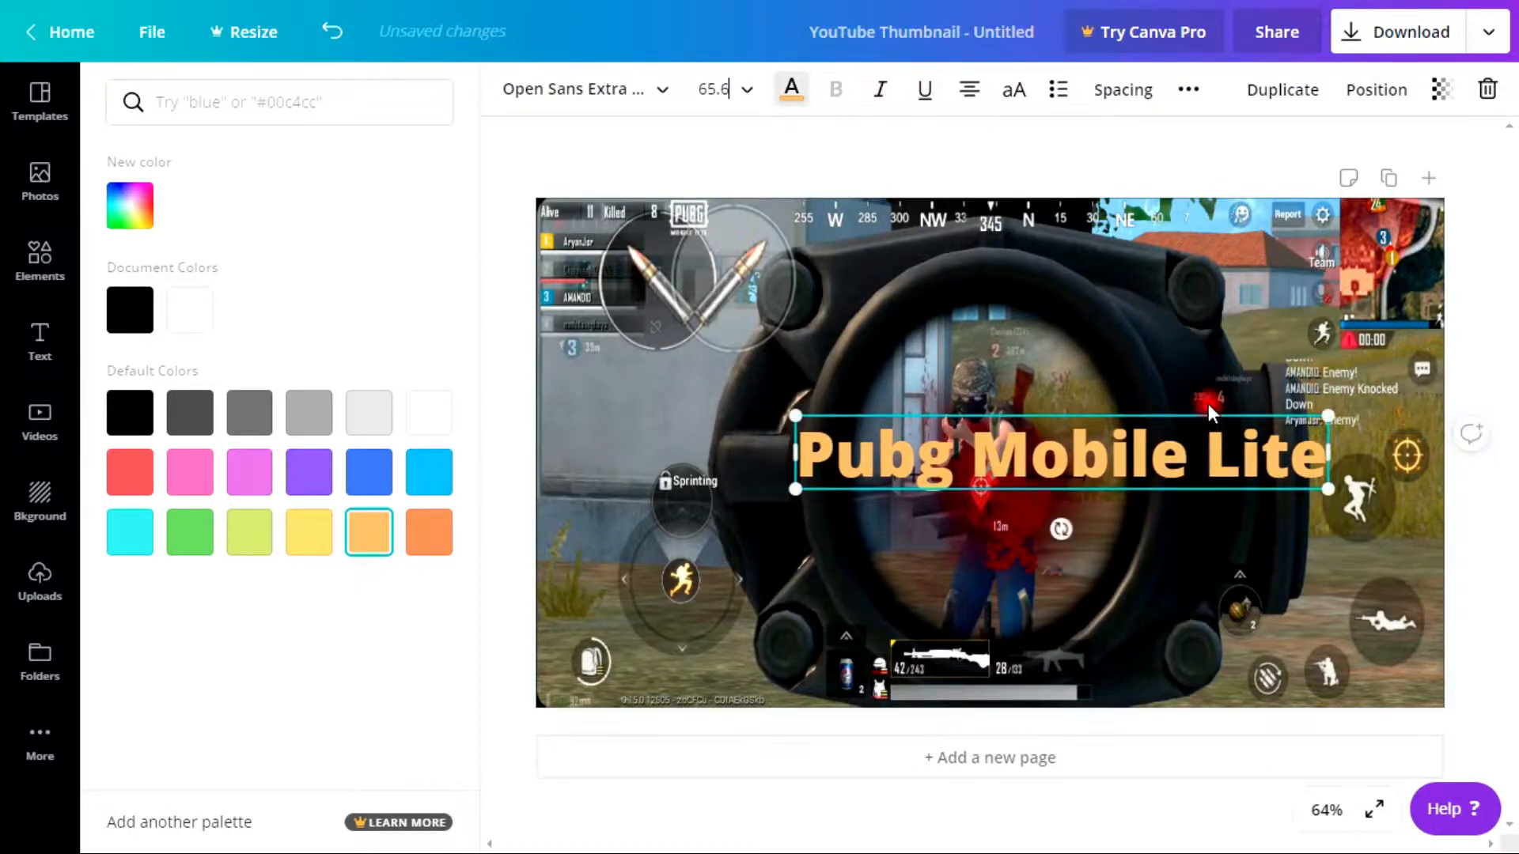
pyautogui.moveTo(1160, 414); pyautogui.dragTo(1088, 249)
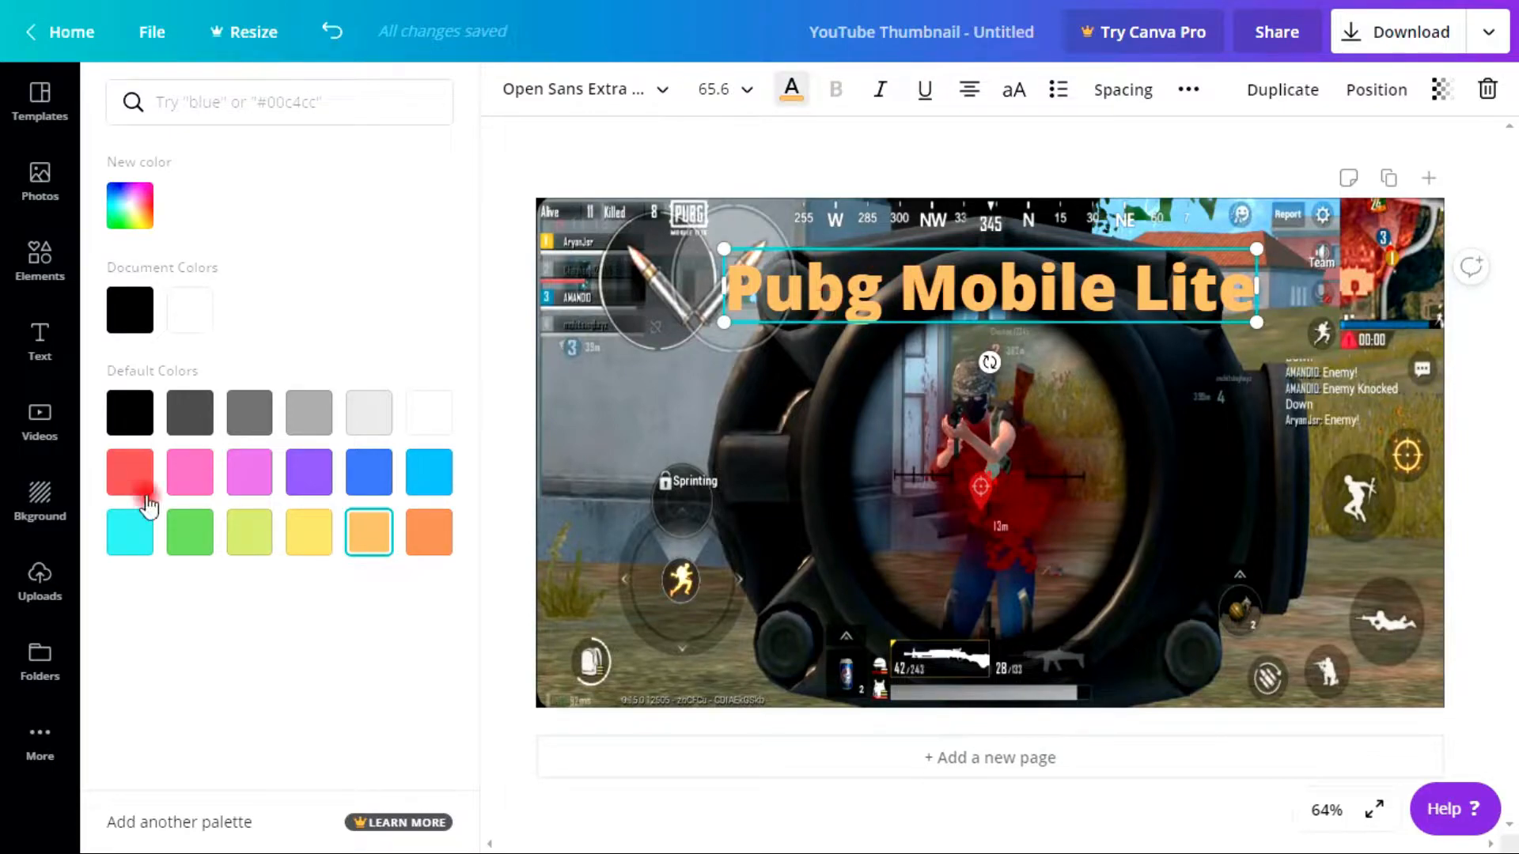
# - Change the "Pubg Mobile Lite" heading's text color to white
pyautogui.click(432, 415)
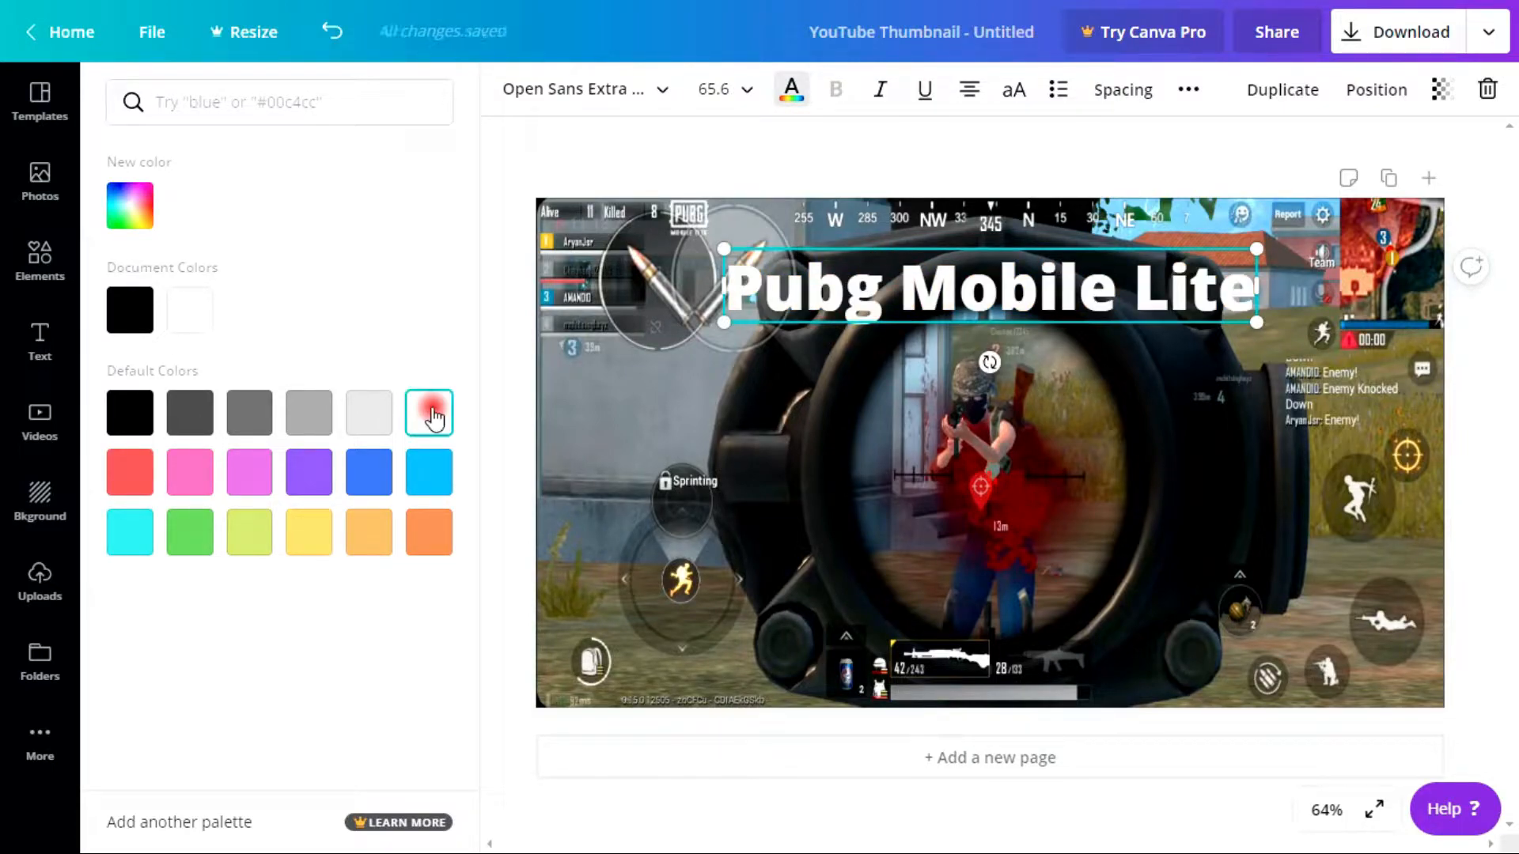
pyautogui.click(512, 388)
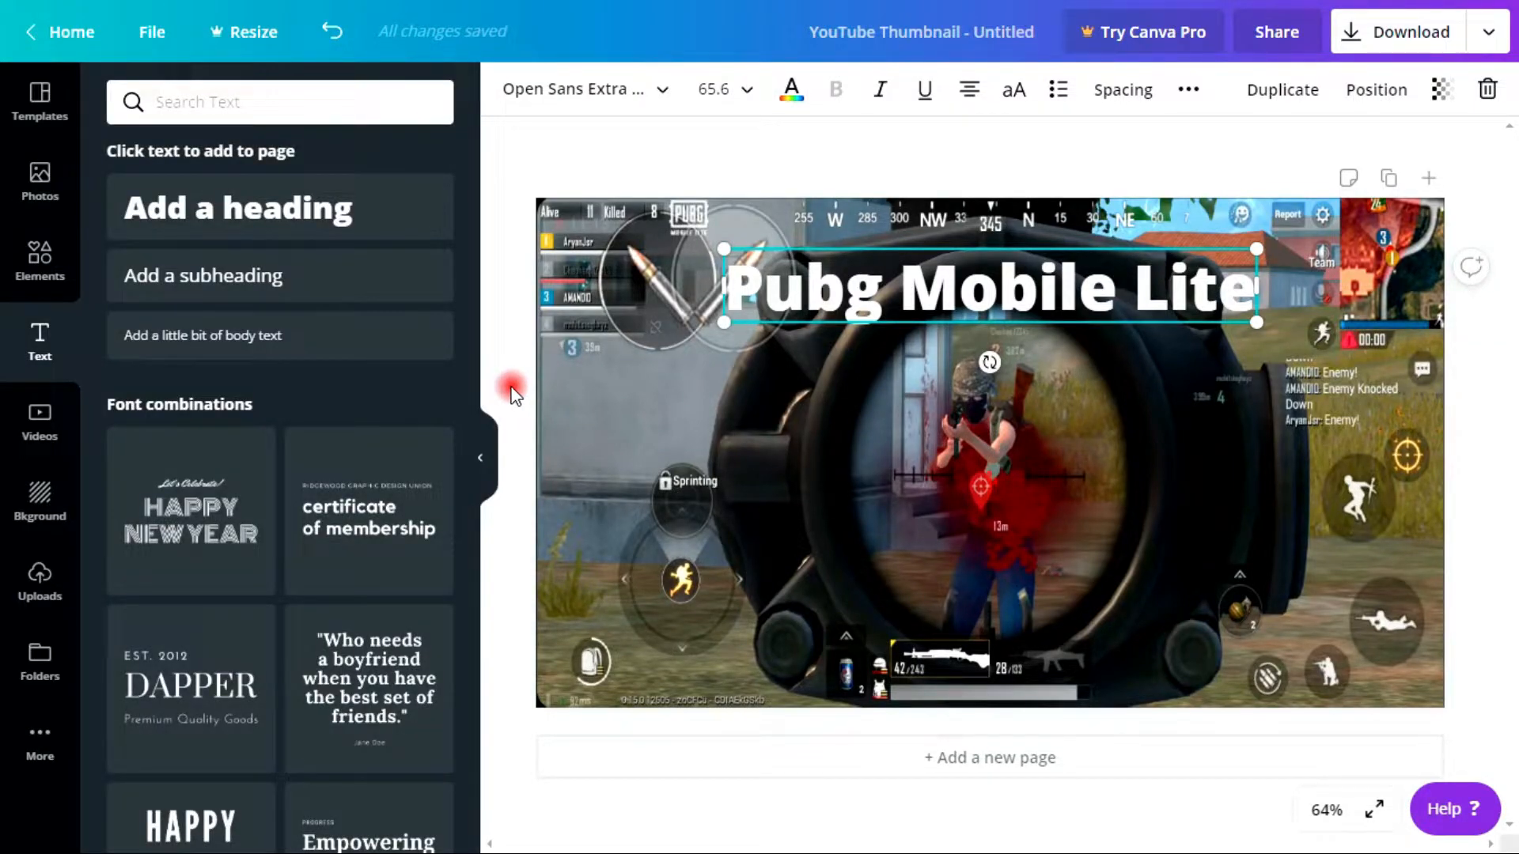
# - Add a second heading reading "Chicken Dinner" and color its text white
pyautogui.click(320, 212)
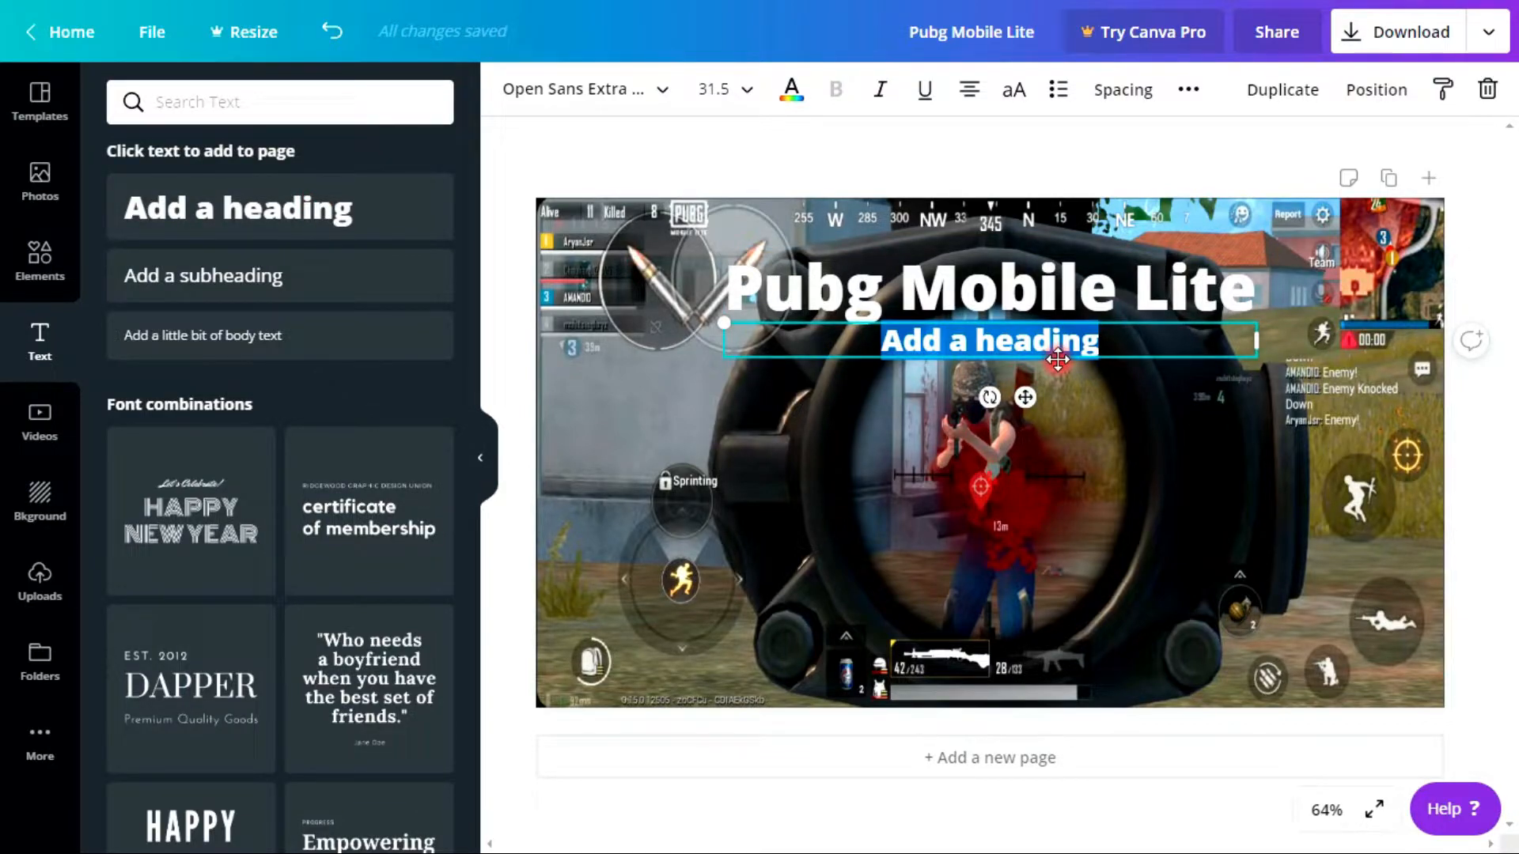
pyautogui.write('Chicken Dinn')
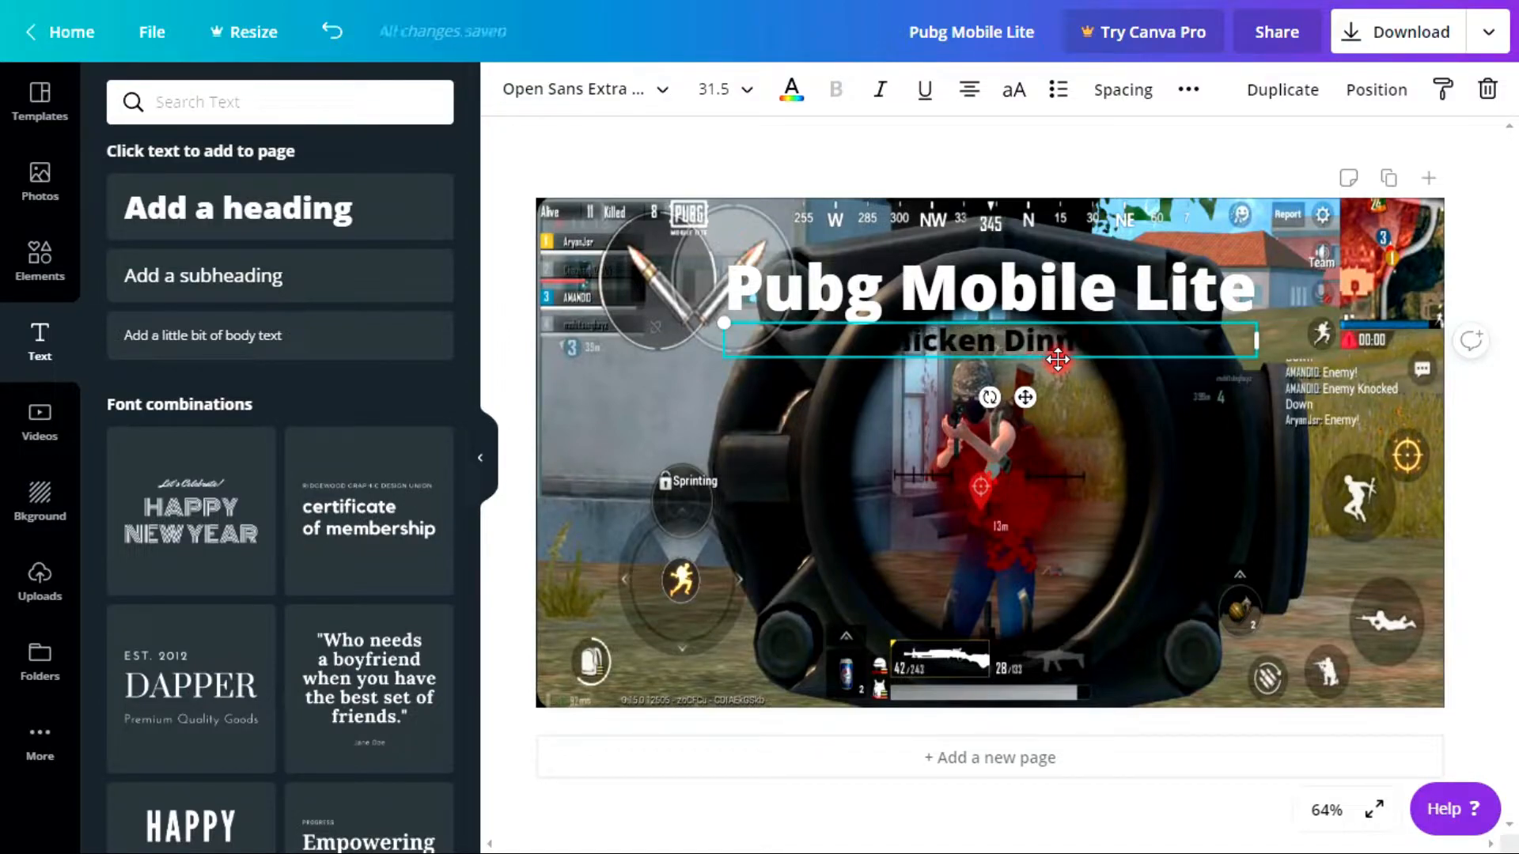
pyautogui.write('er')
pyautogui.click(791, 88)
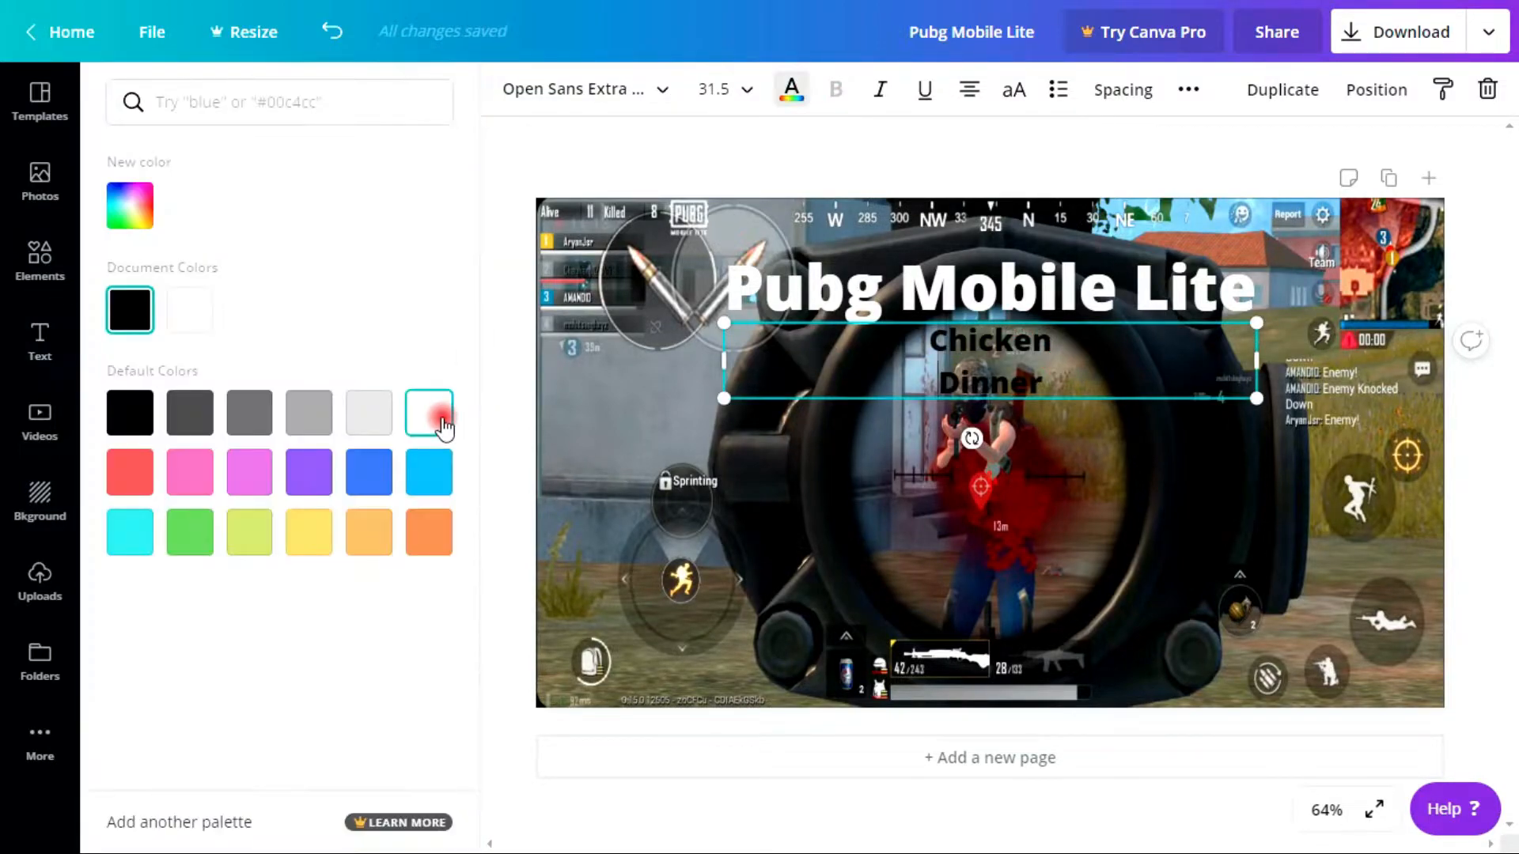
pyautogui.click(429, 413)
# - Set the font size of the "Chicken Dinner" heading to 56
pyautogui.click(713, 89)
pyautogui.scroll(-1, 791, 395)
pyautogui.click(750, 513)
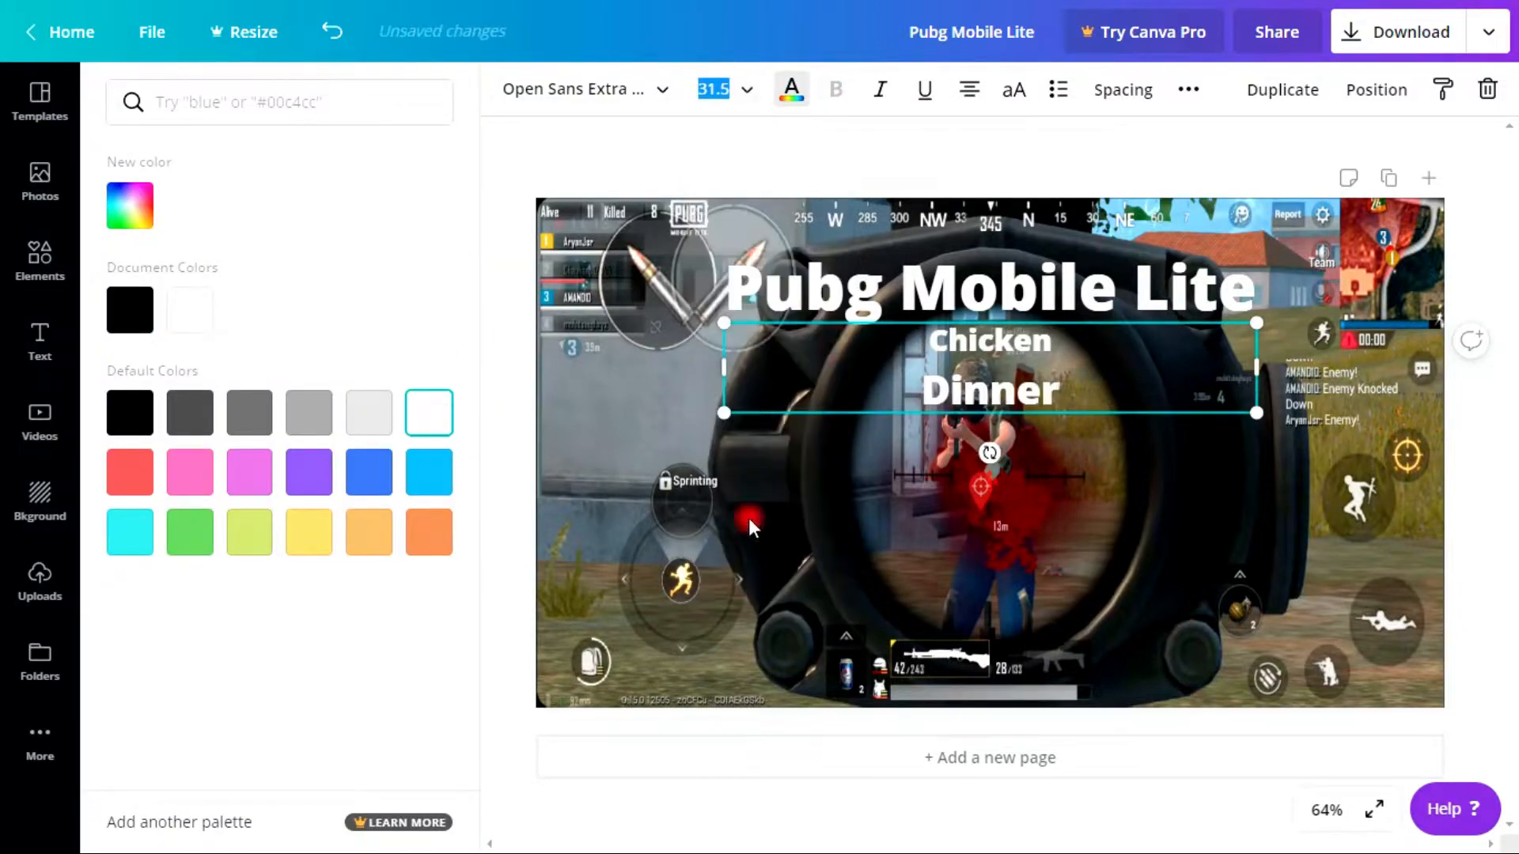
pyautogui.click(746, 91)
pyautogui.moveTo(835, 350); pyautogui.dragTo(834, 431)
pyautogui.click(745, 583)
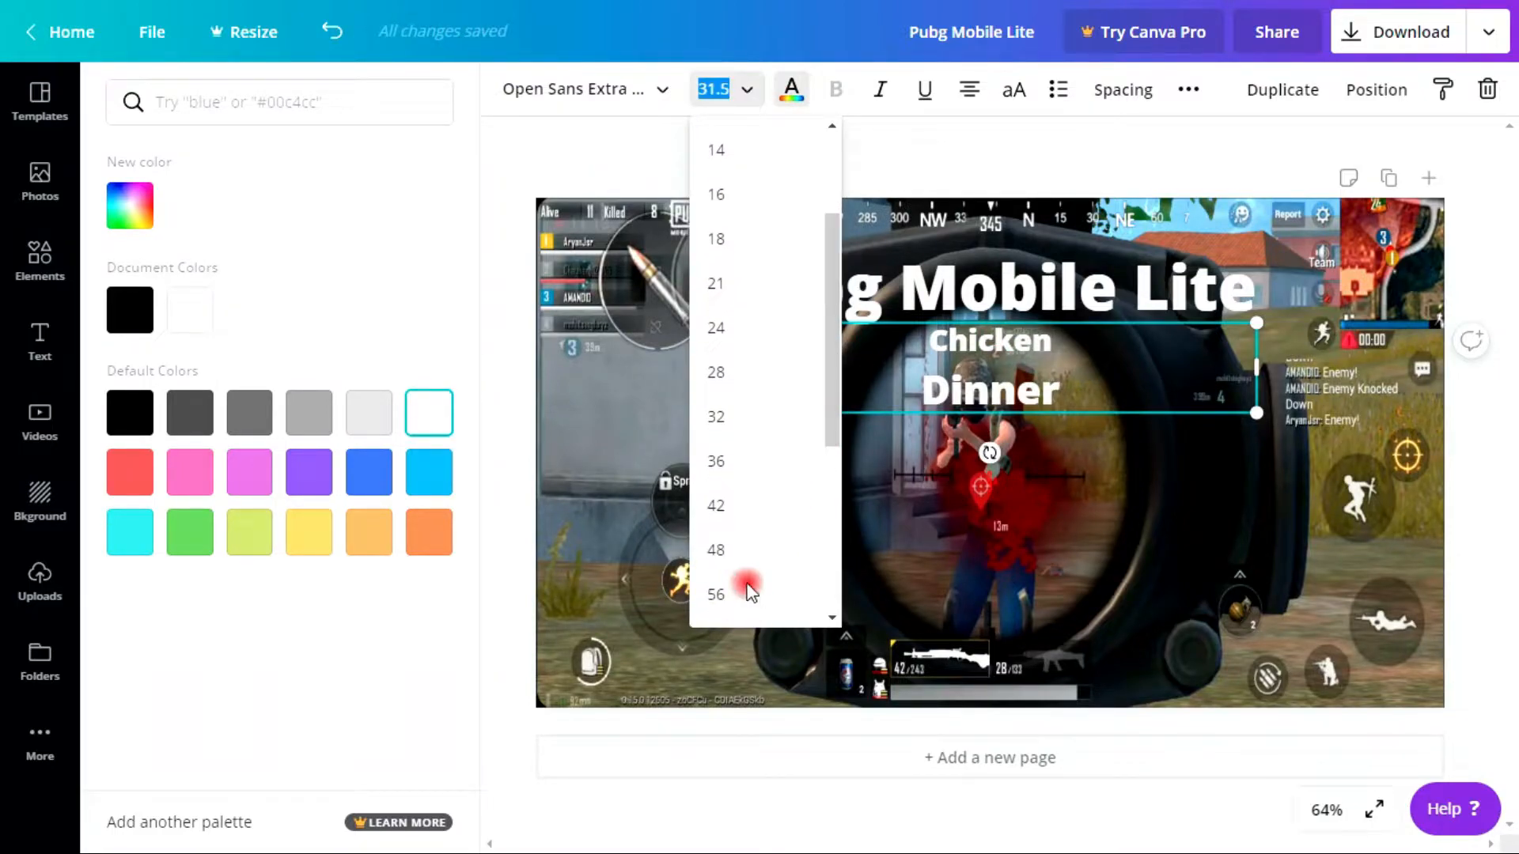
# - Narrow the "Chicken Dinner" text box to about half its width and move it to the lower-left area of the image
pyautogui.moveTo(1257, 368); pyautogui.dragTo(989, 382)
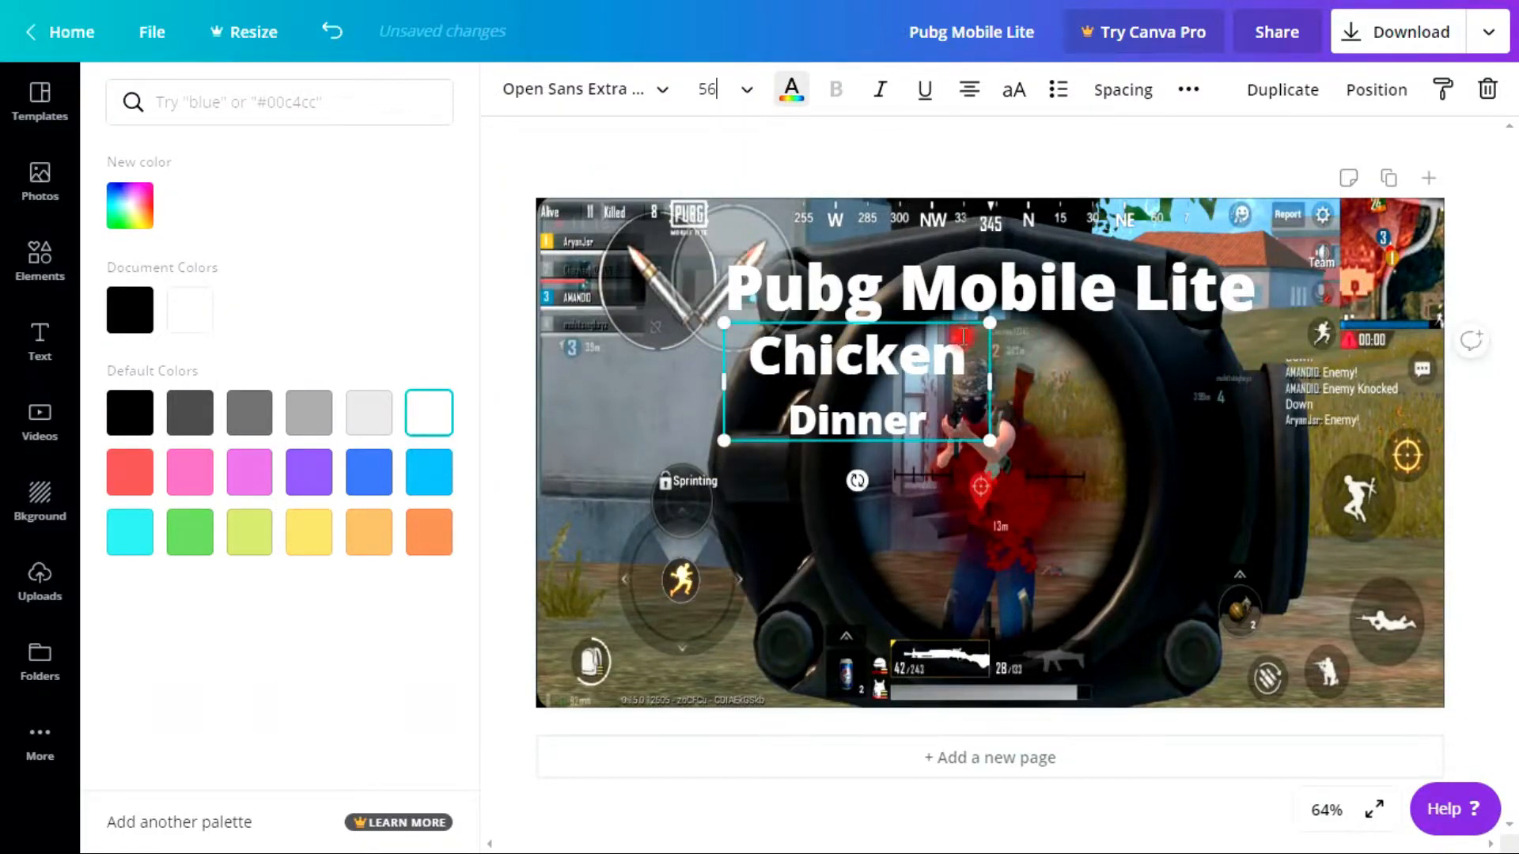
pyautogui.moveTo(948, 320); pyautogui.dragTo(806, 510)
# - Add a third heading reading "Random Squad"
pyautogui.click(39, 342)
pyautogui.click(325, 238)
pyautogui.write('R')
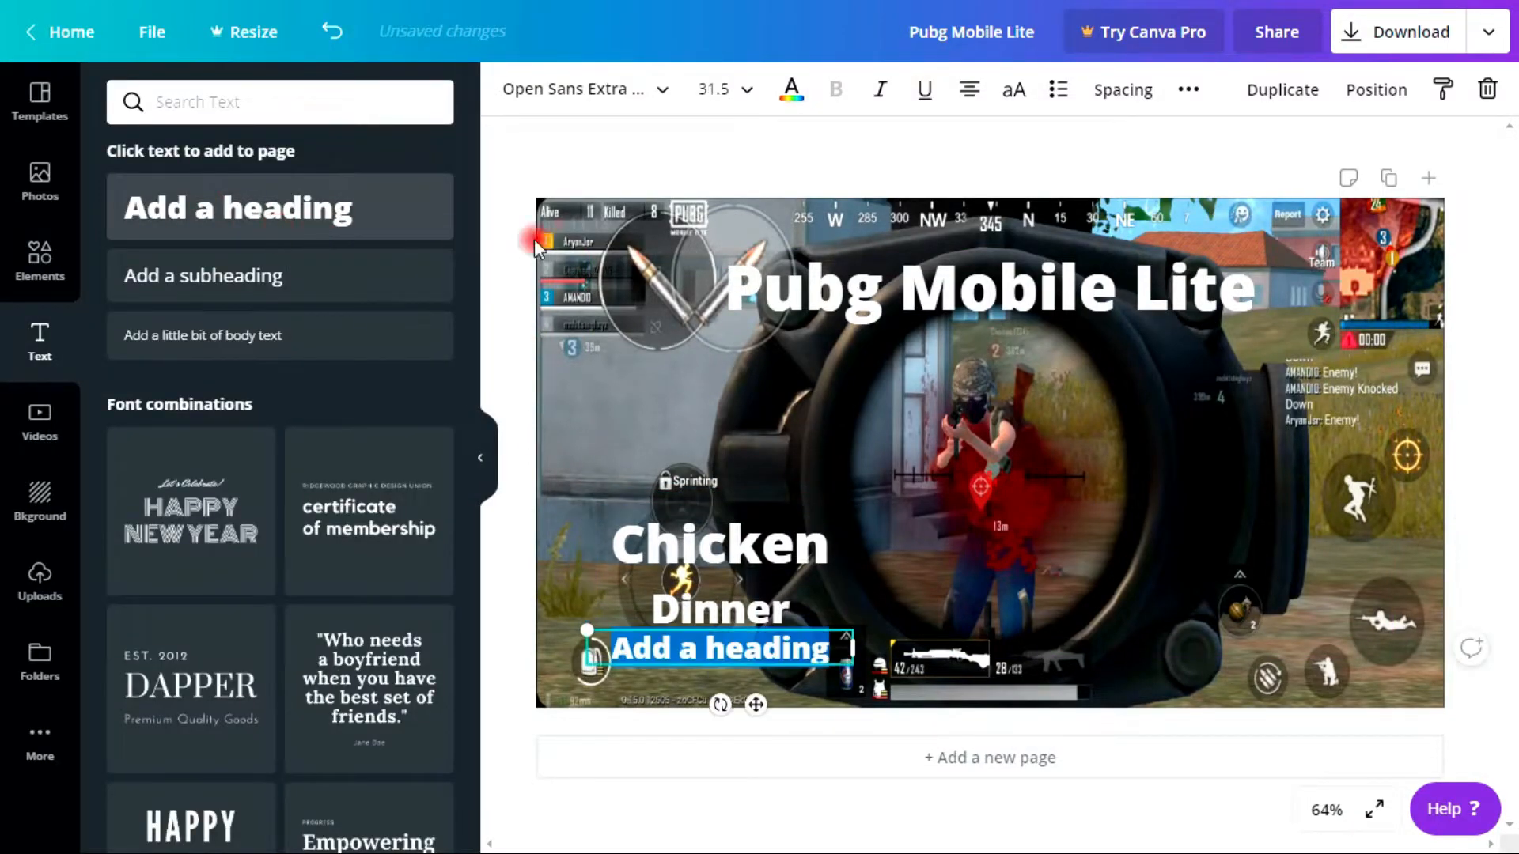
pyautogui.write('andom Squad')
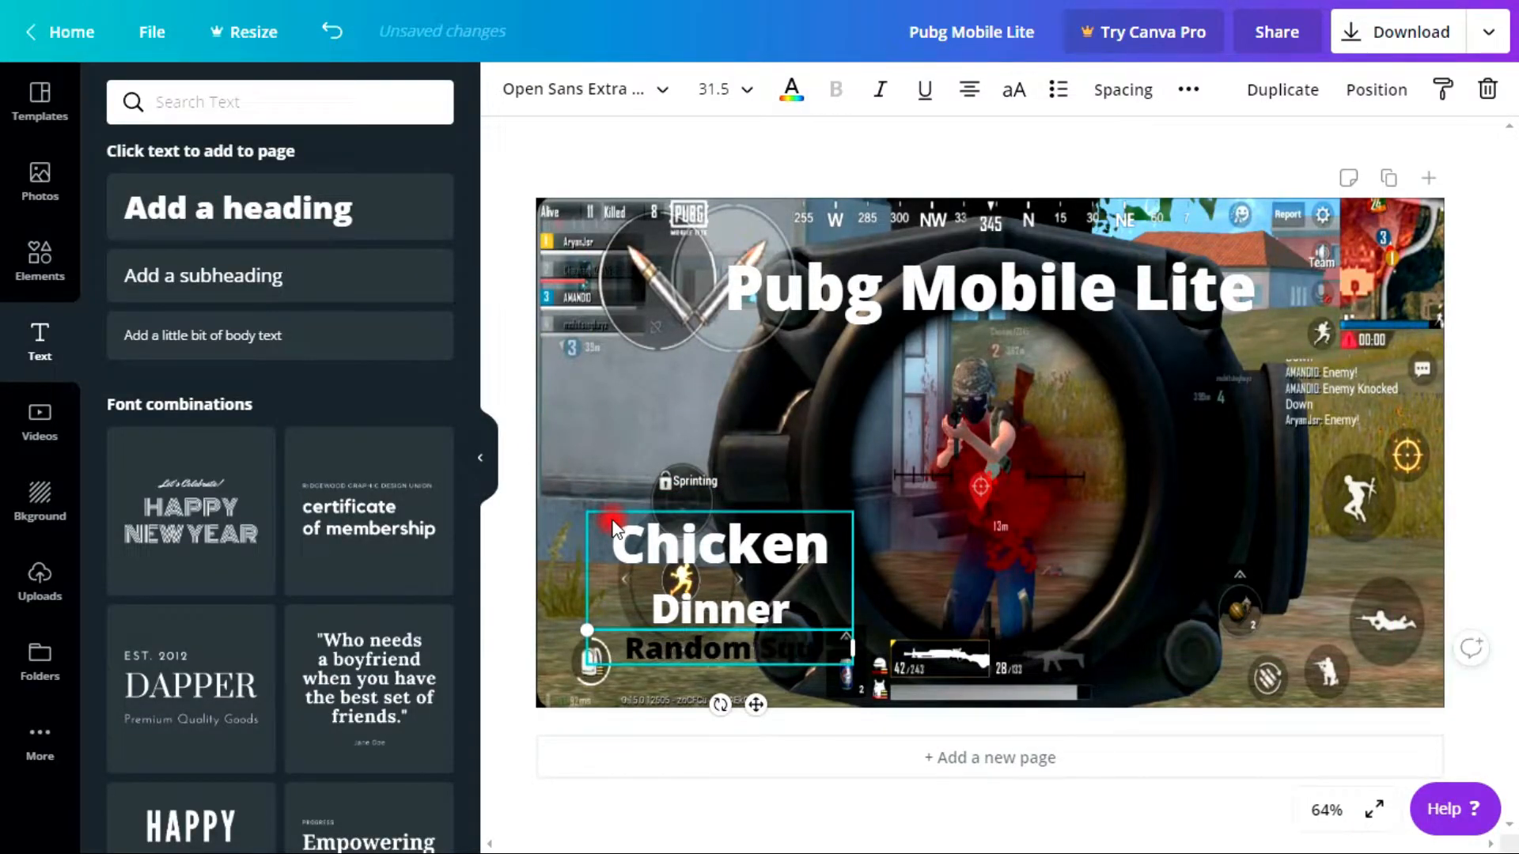
# - Move the "Random Squad" heading to the lower-right area of the image and color its text white
pyautogui.moveTo(827, 663); pyautogui.dragTo(1345, 568)
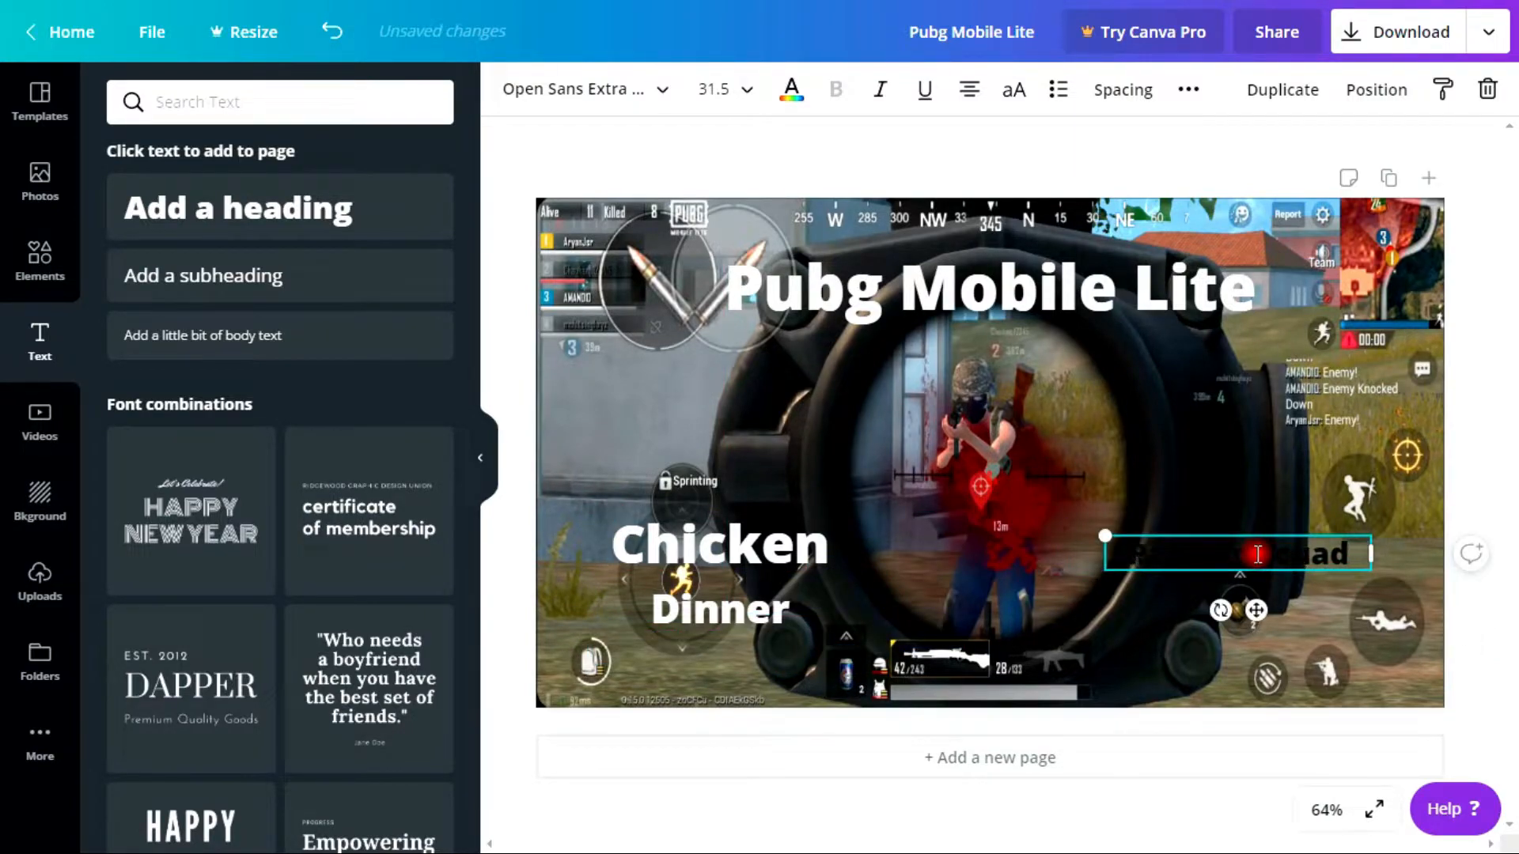
pyautogui.click(791, 88)
pyautogui.click(429, 413)
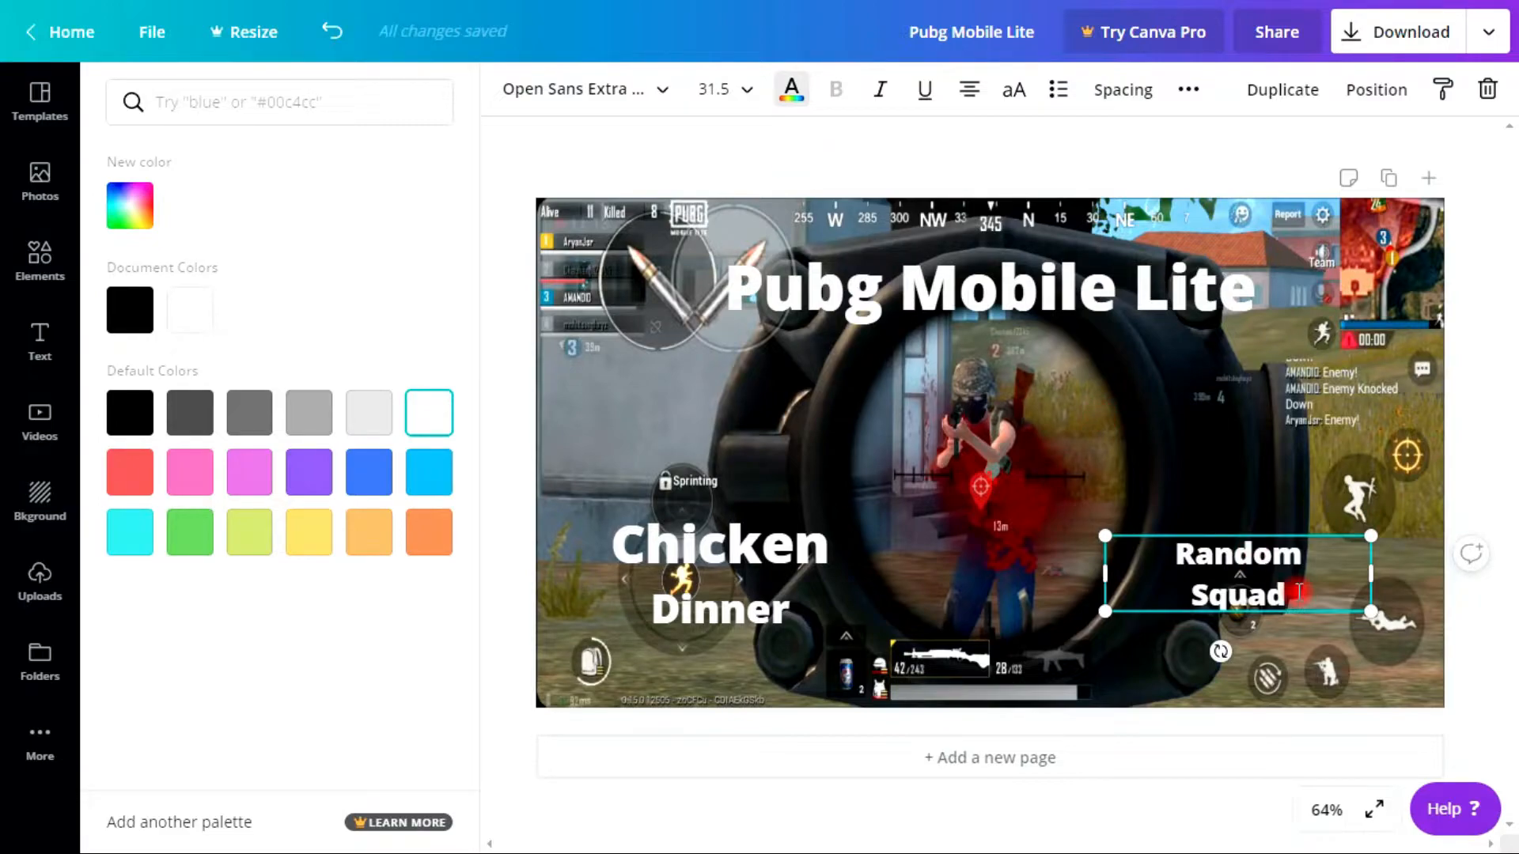
# - Set the "Random Squad" heading's font size to 64 and shift it slightly upward and to the right
pyautogui.click(732, 90)
pyautogui.write('64')
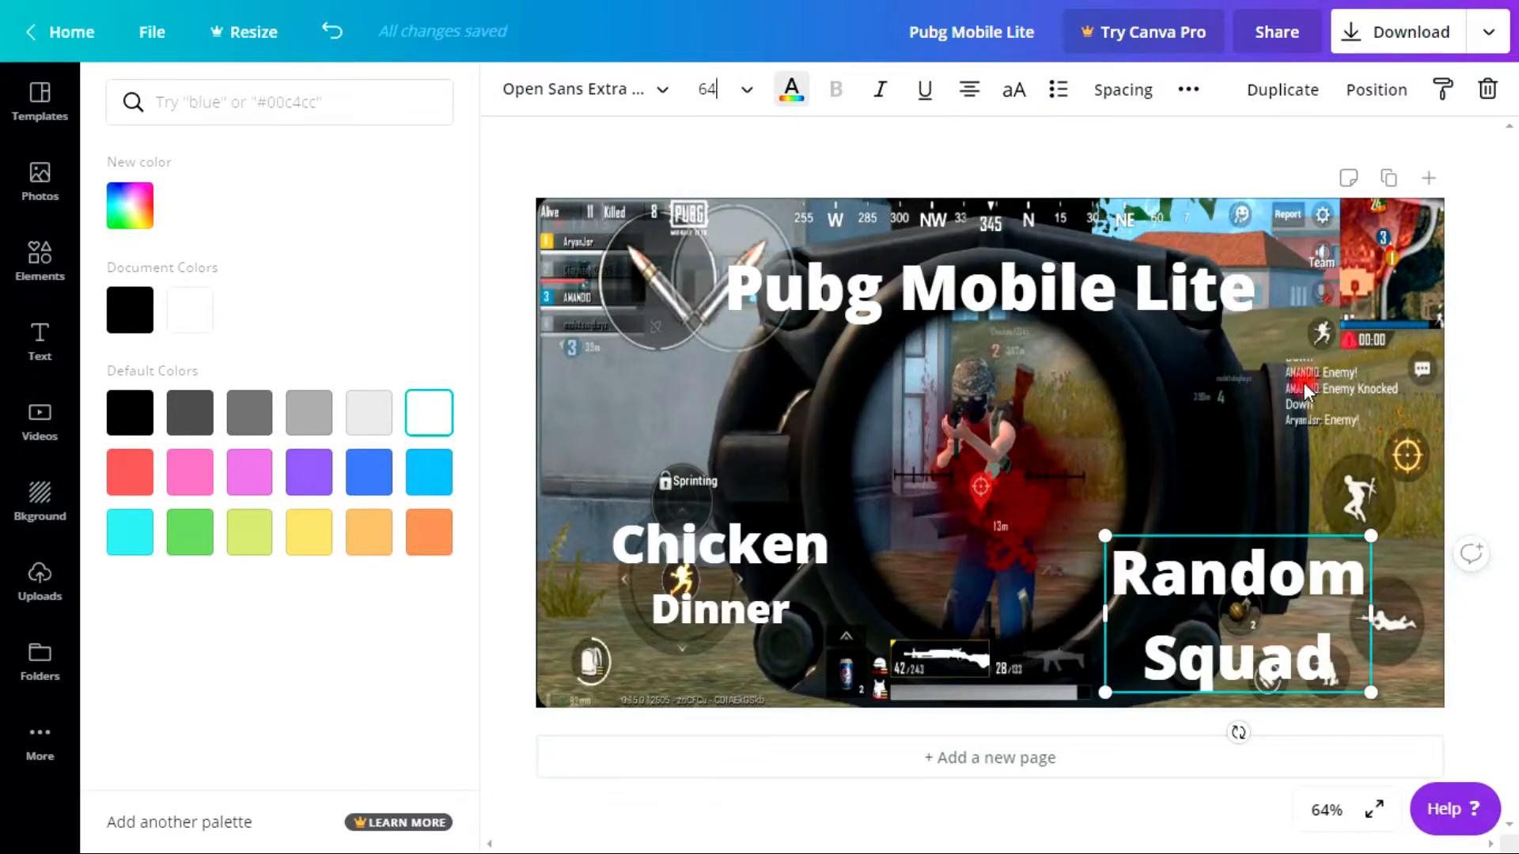
pyautogui.moveTo(1288, 534); pyautogui.dragTo(1309, 491)
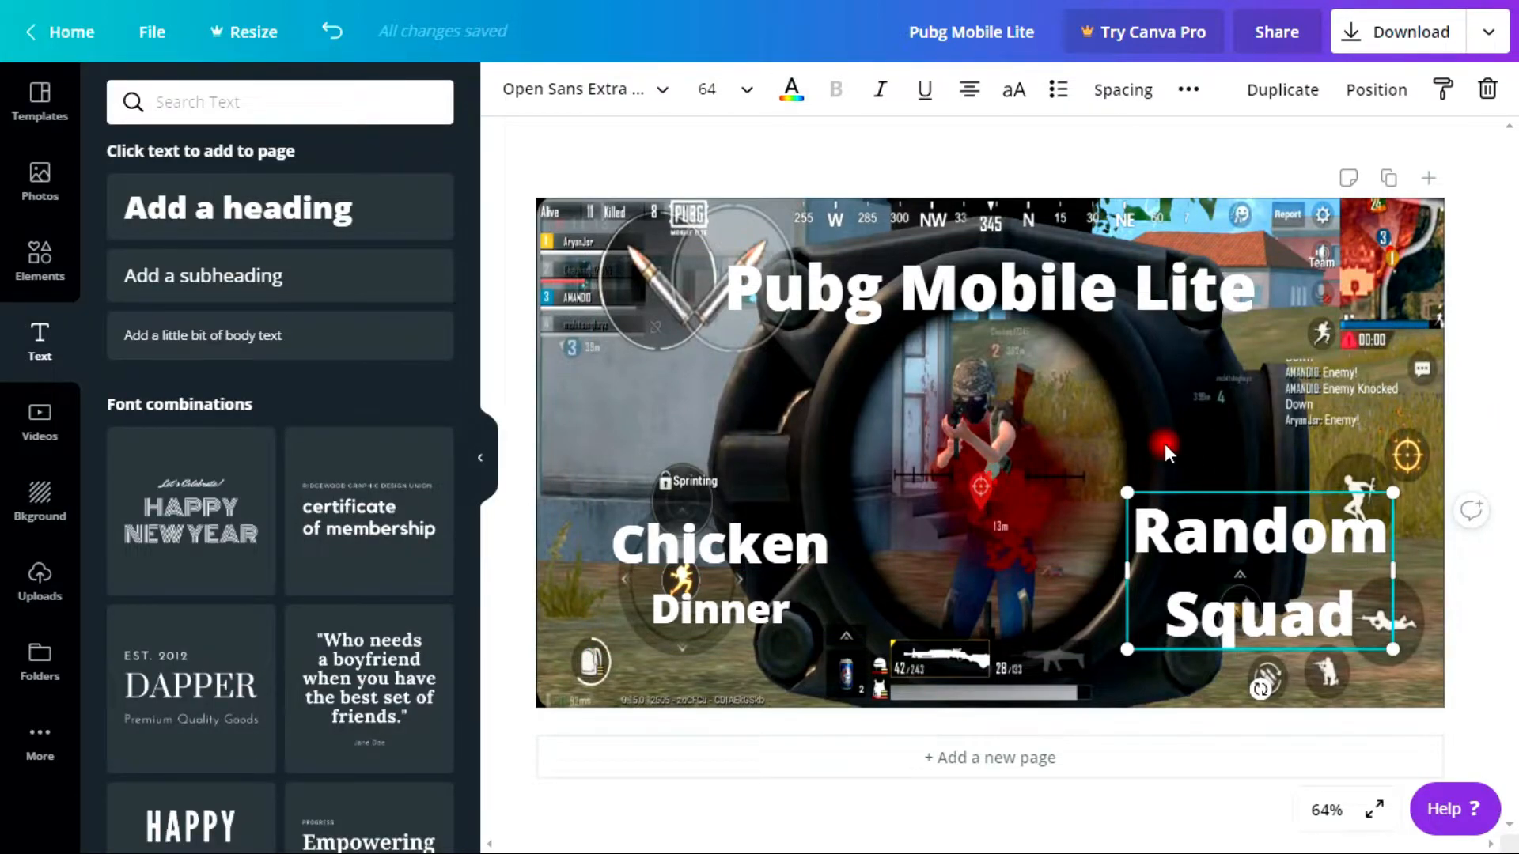
# - Change the font of all three headings, "Random Squad", "Chicken Dinner" and "Pubg Mobile Lite", to Abibas
pyautogui.click(643, 97)
pyautogui.moveTo(467, 237); pyautogui.dragTo(464, 333)
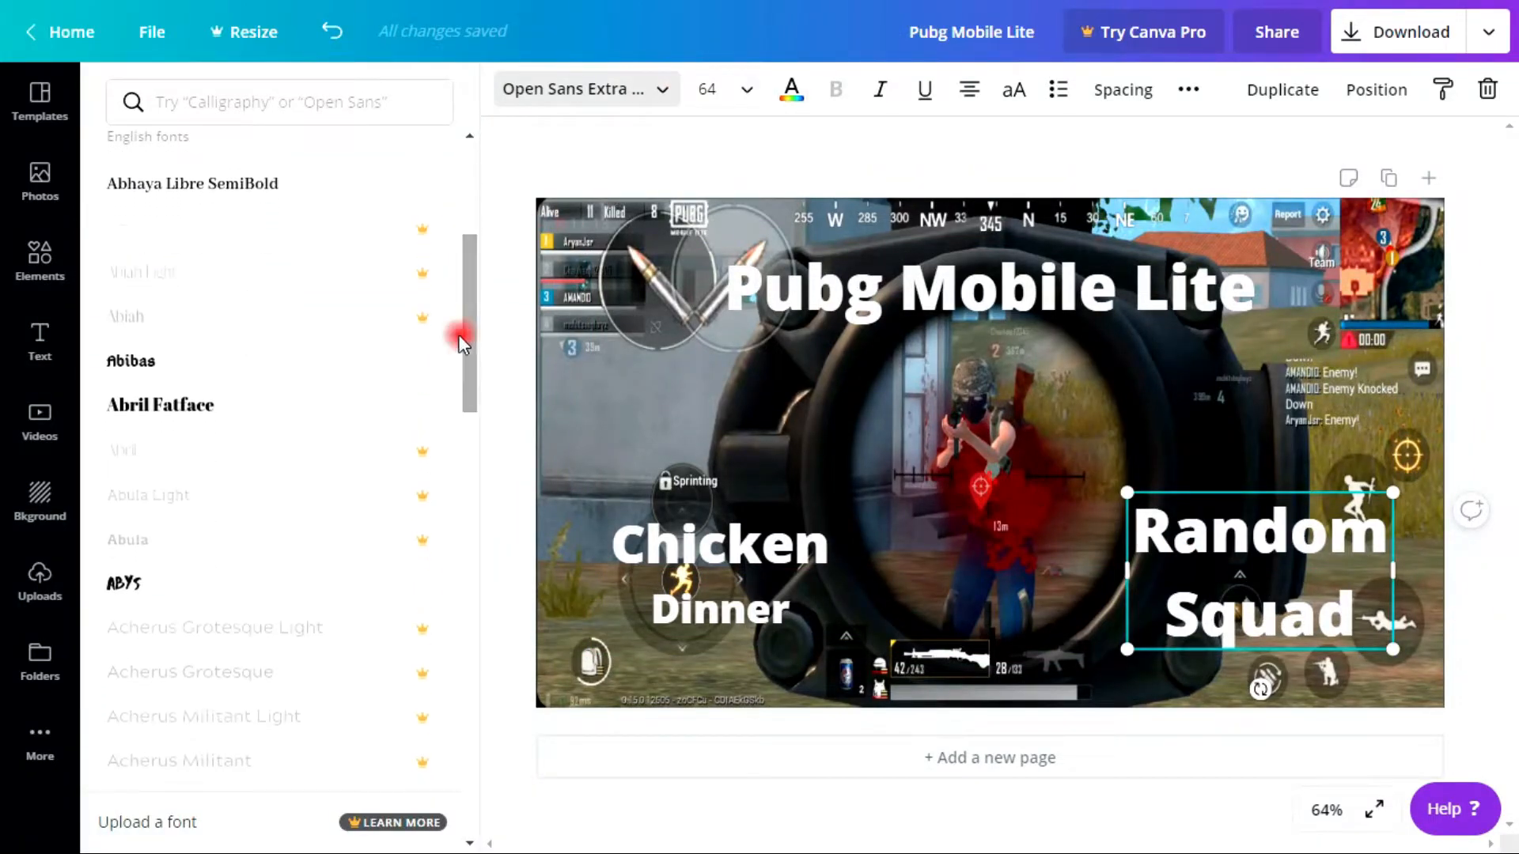
pyautogui.click(399, 362)
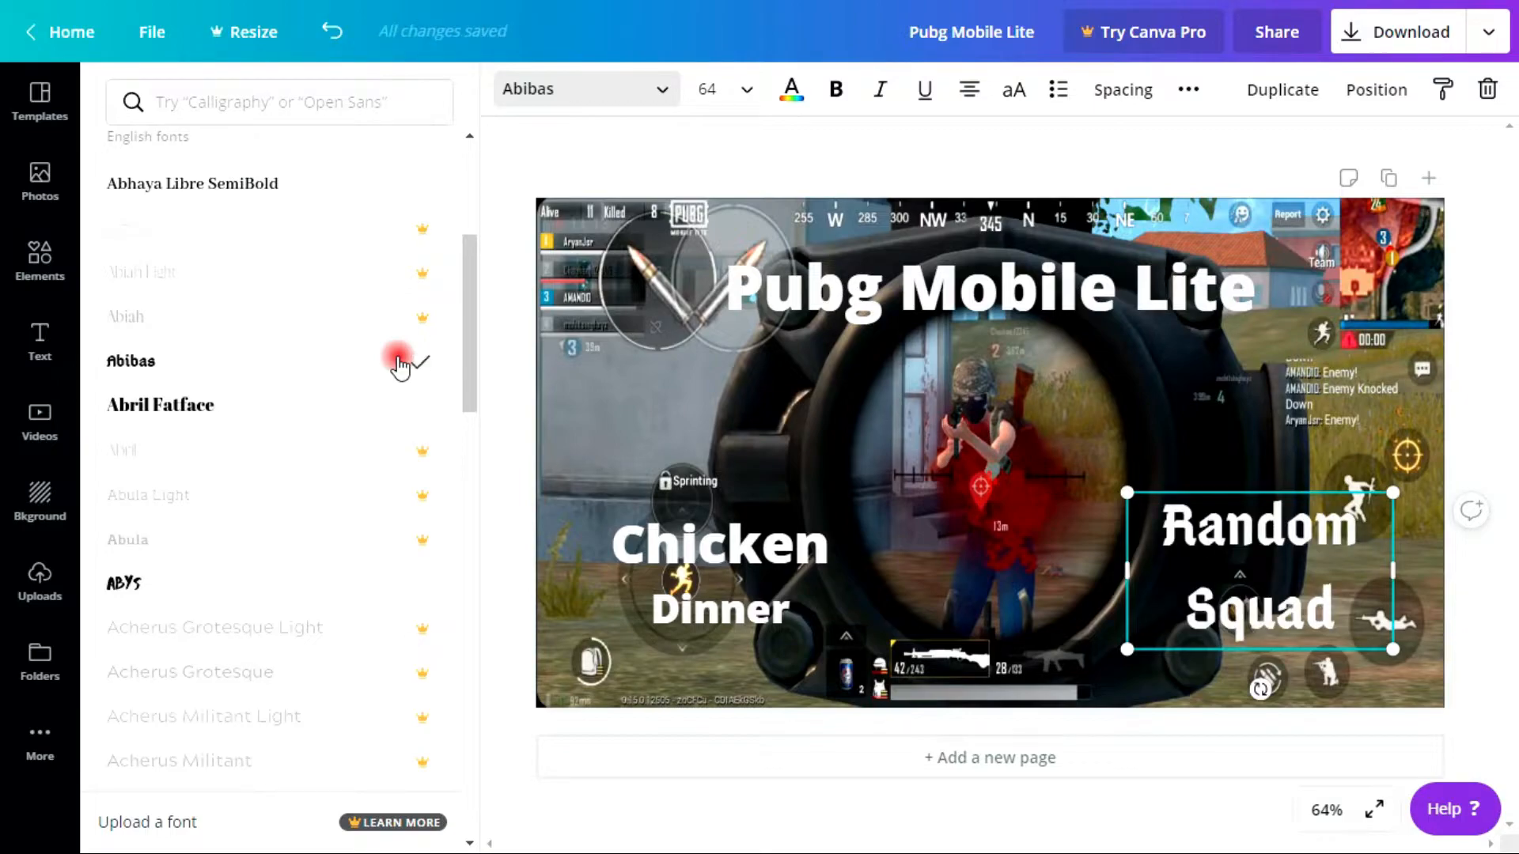
pyautogui.click(704, 553)
pyautogui.click(370, 370)
pyautogui.click(850, 273)
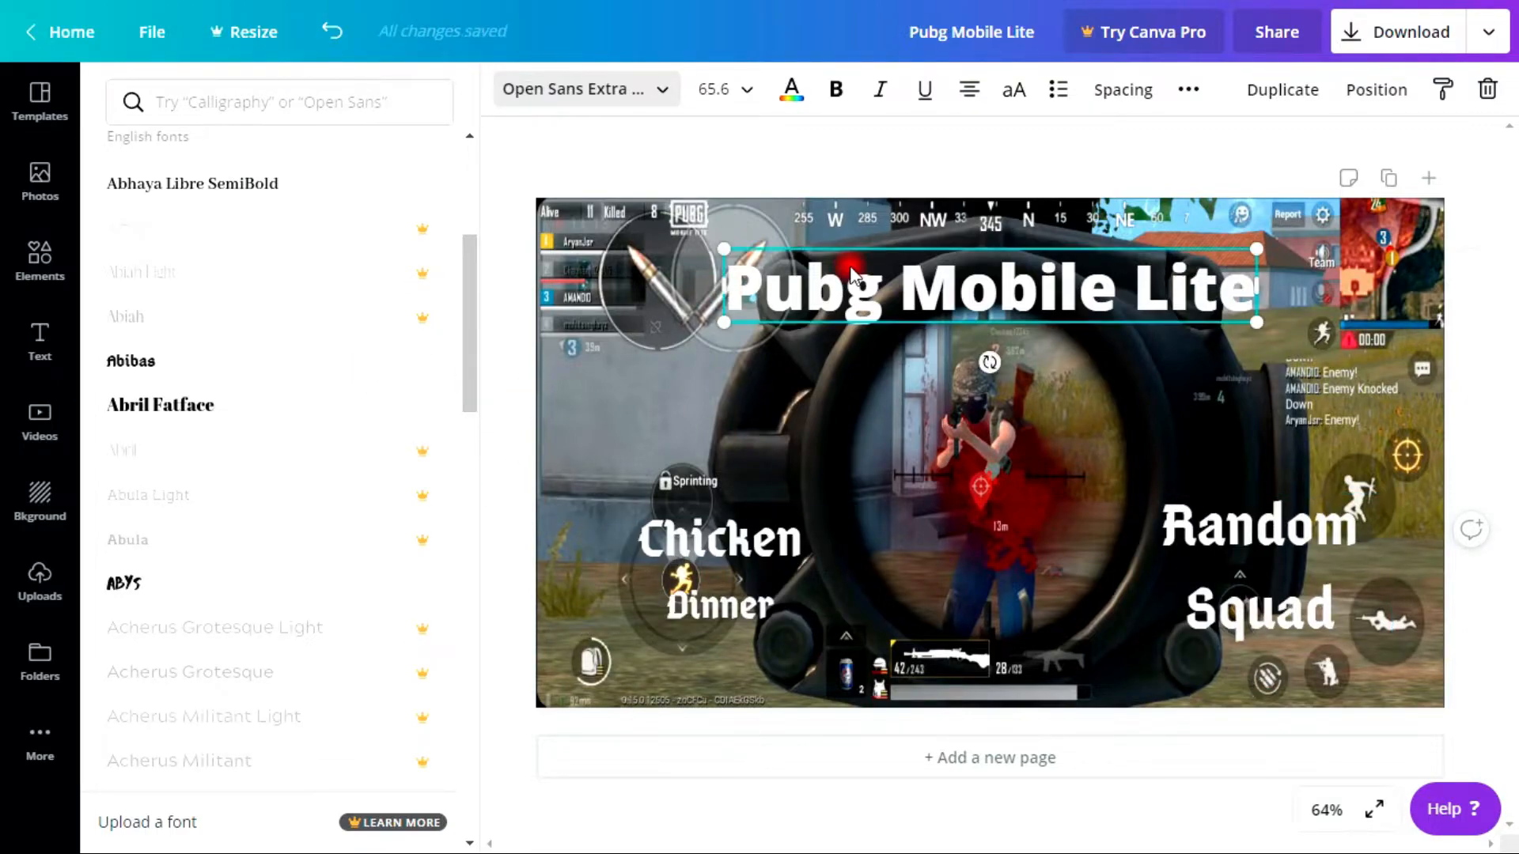
pyautogui.click(336, 372)
pyautogui.click(601, 109)
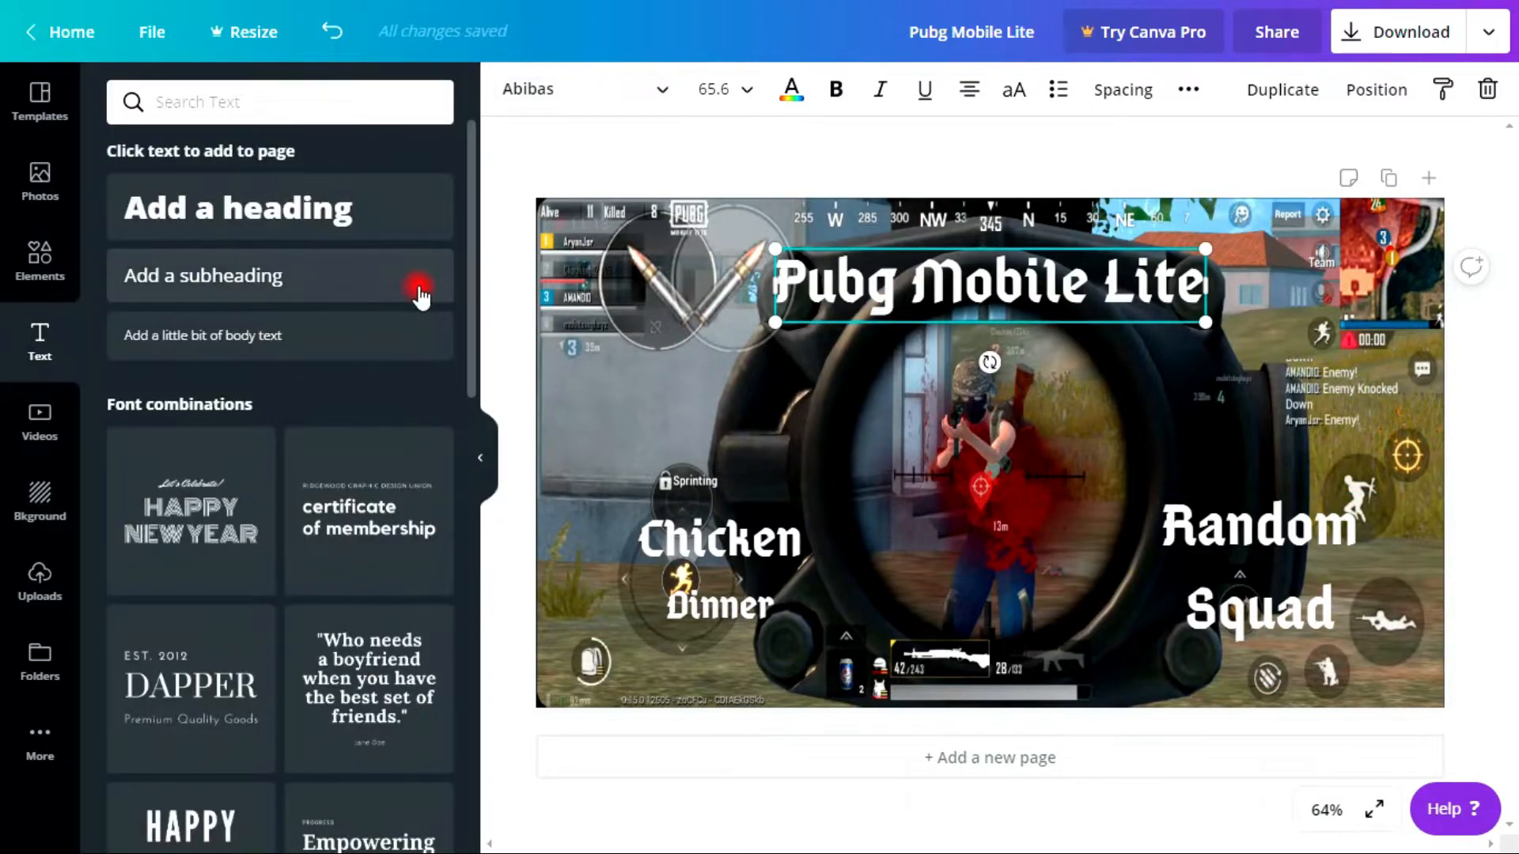
# - Add the pink-to-purple blob from the Gradients elements behind the "Random Squad" heading in the lower-right corner of the image
pyautogui.click(73, 270)
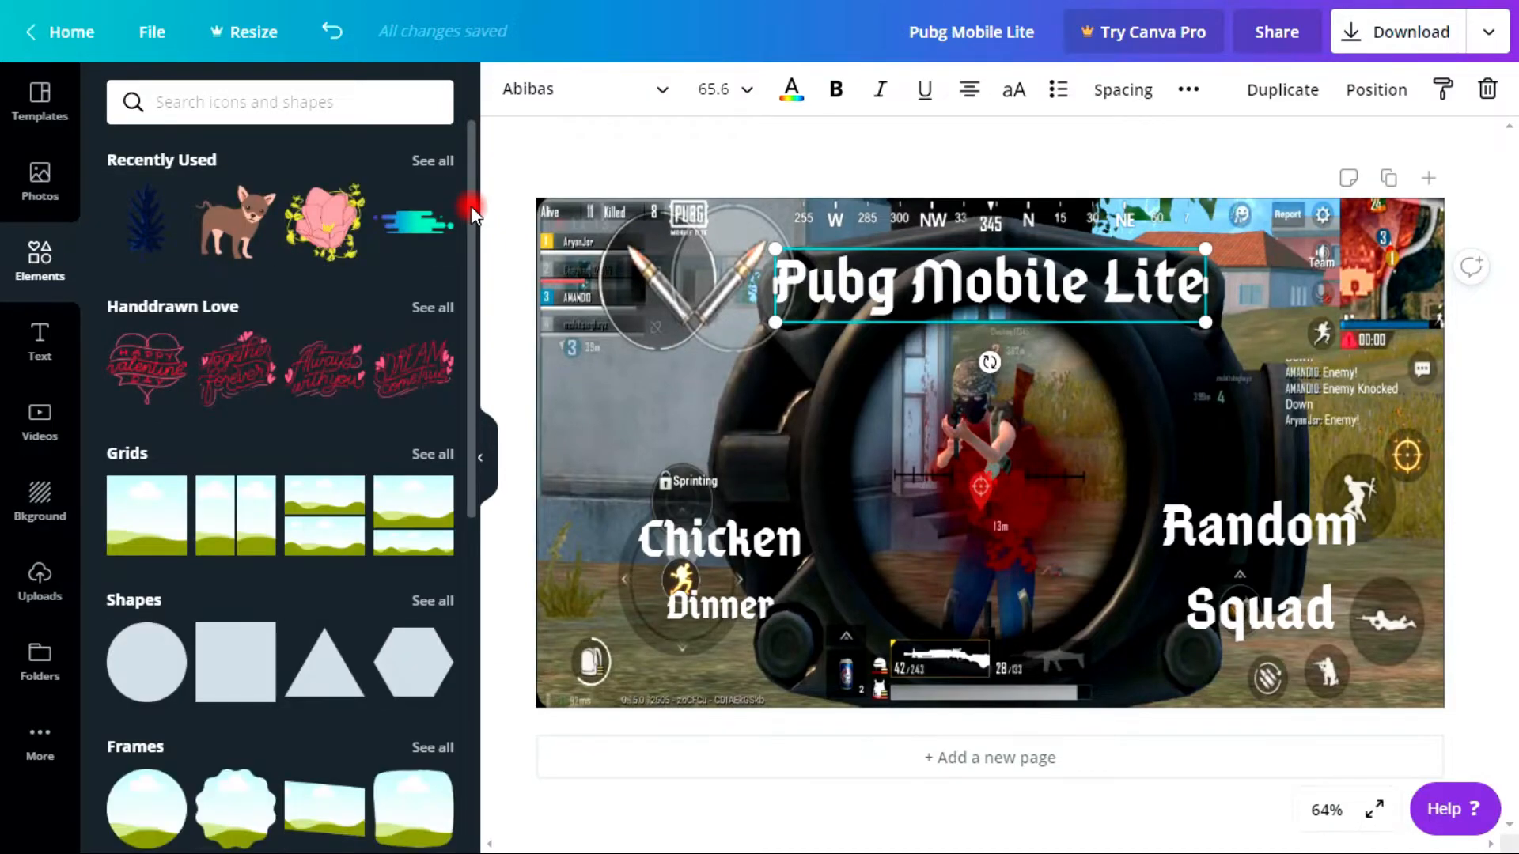
pyautogui.moveTo(471, 206); pyautogui.dragTo(457, 515)
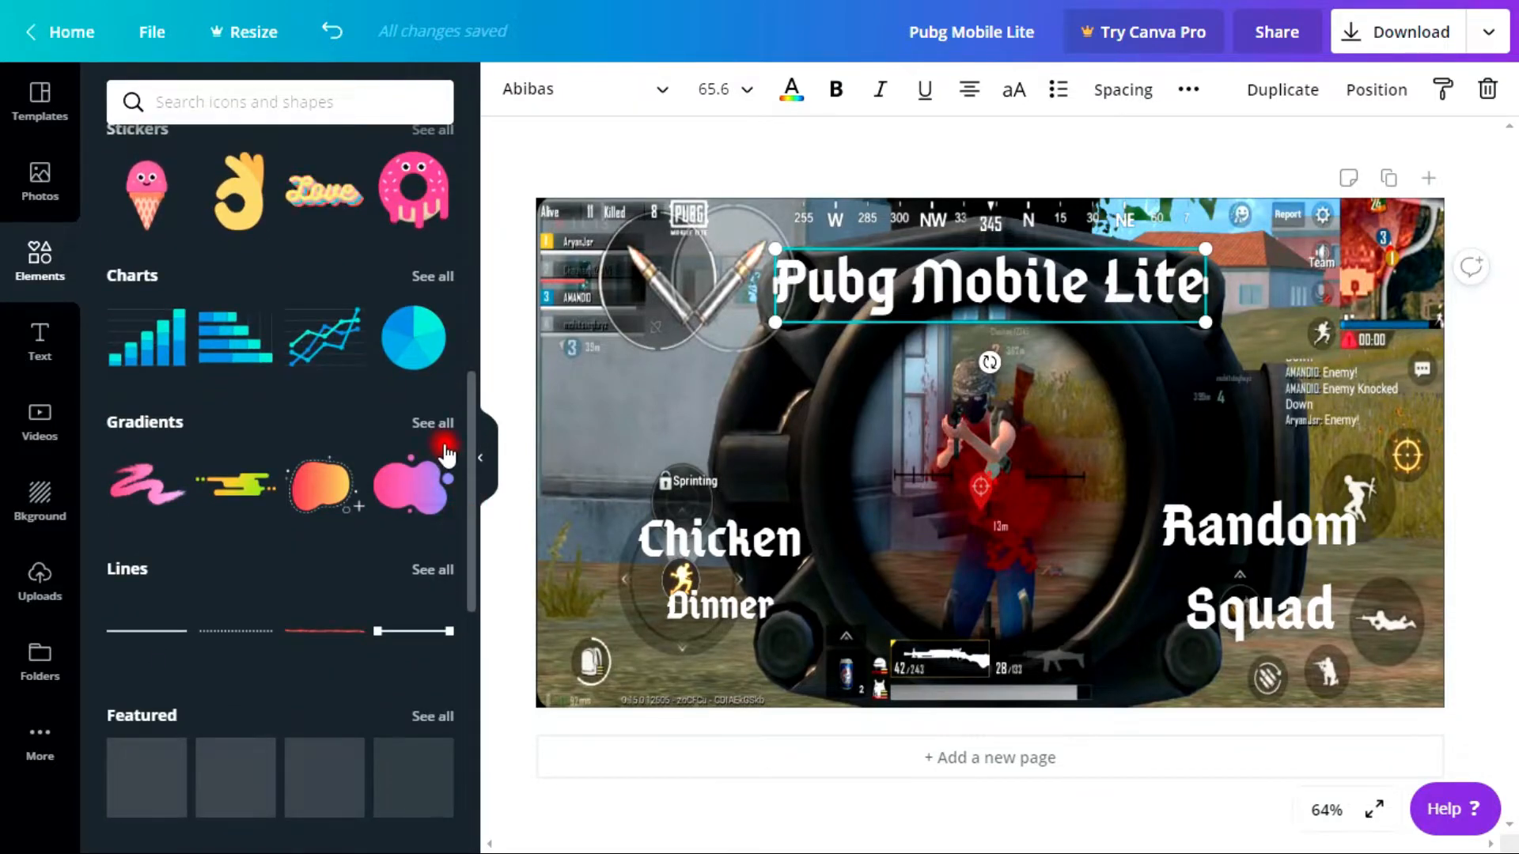
pyautogui.click(433, 422)
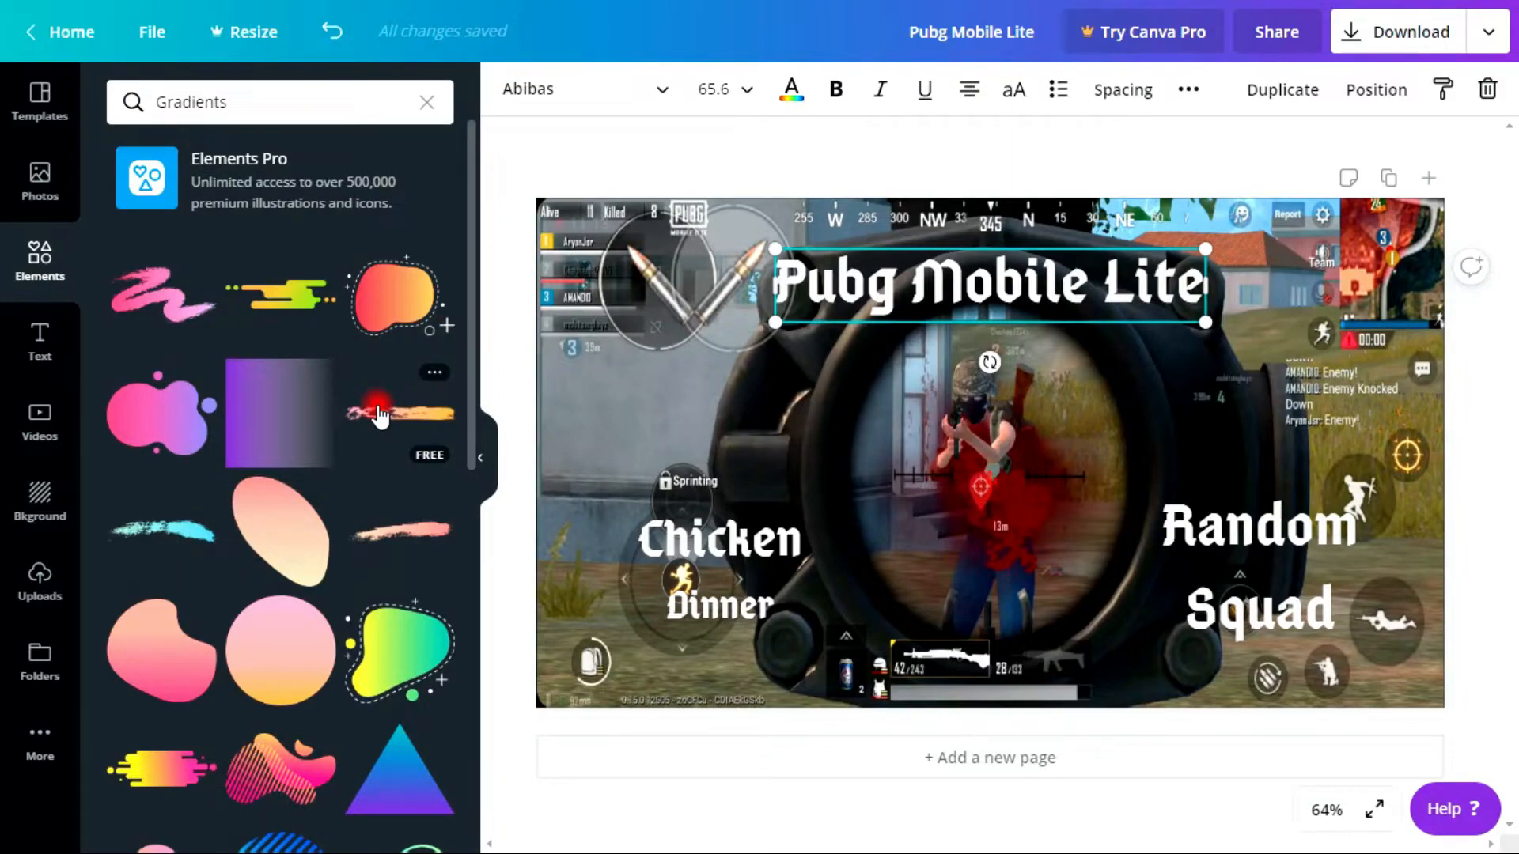
pyautogui.moveTo(129, 435); pyautogui.dragTo(1126, 455)
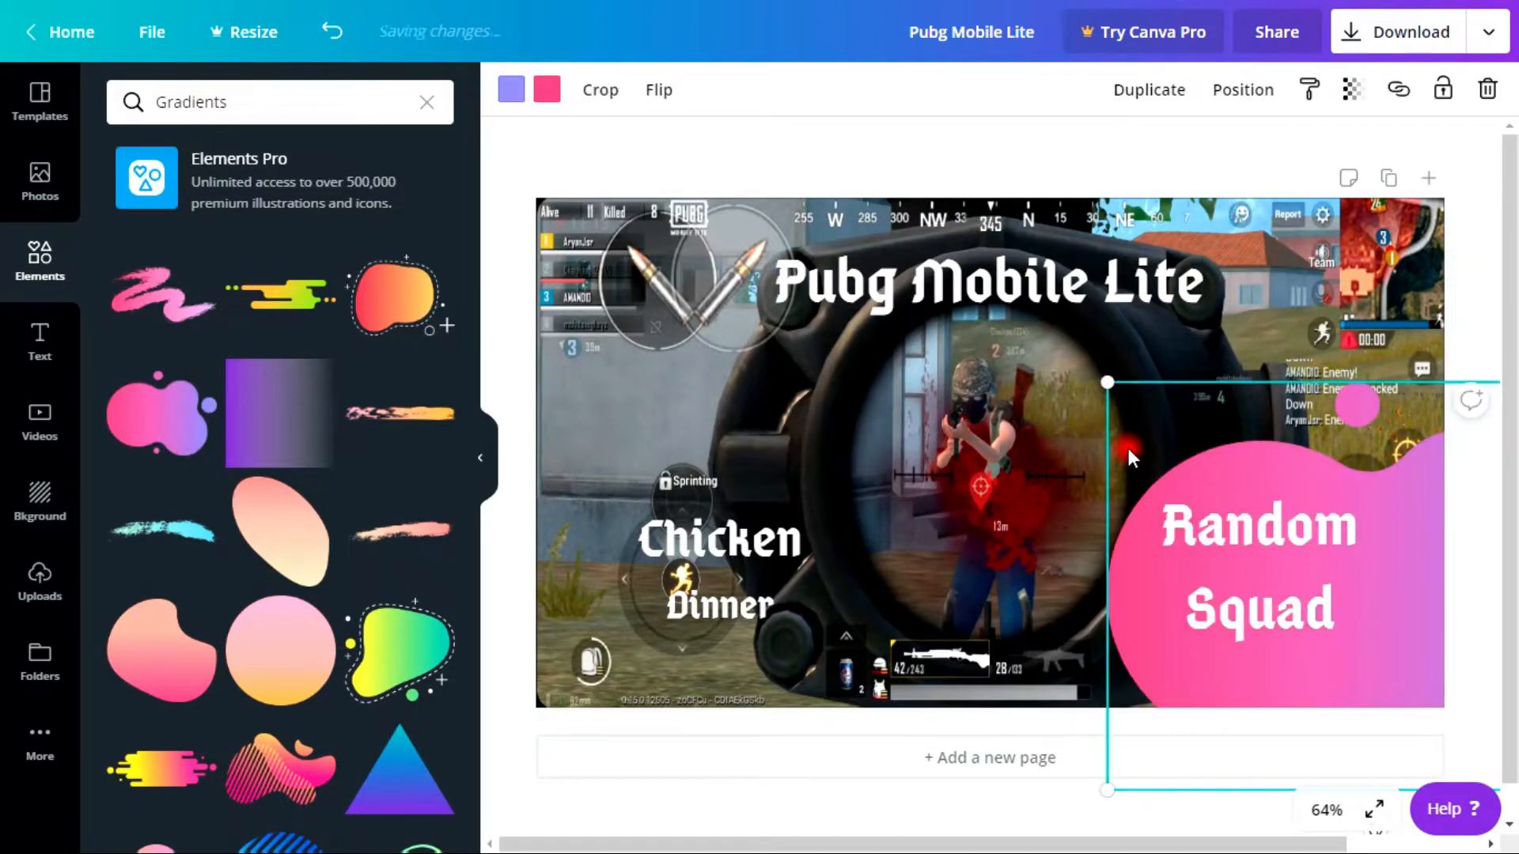
# - Add the orange gradient blob with the dashed outline behind the "Chicken Dinner" heading and shift it left past the image's edge
pyautogui.moveTo(390, 326); pyautogui.dragTo(544, 490)
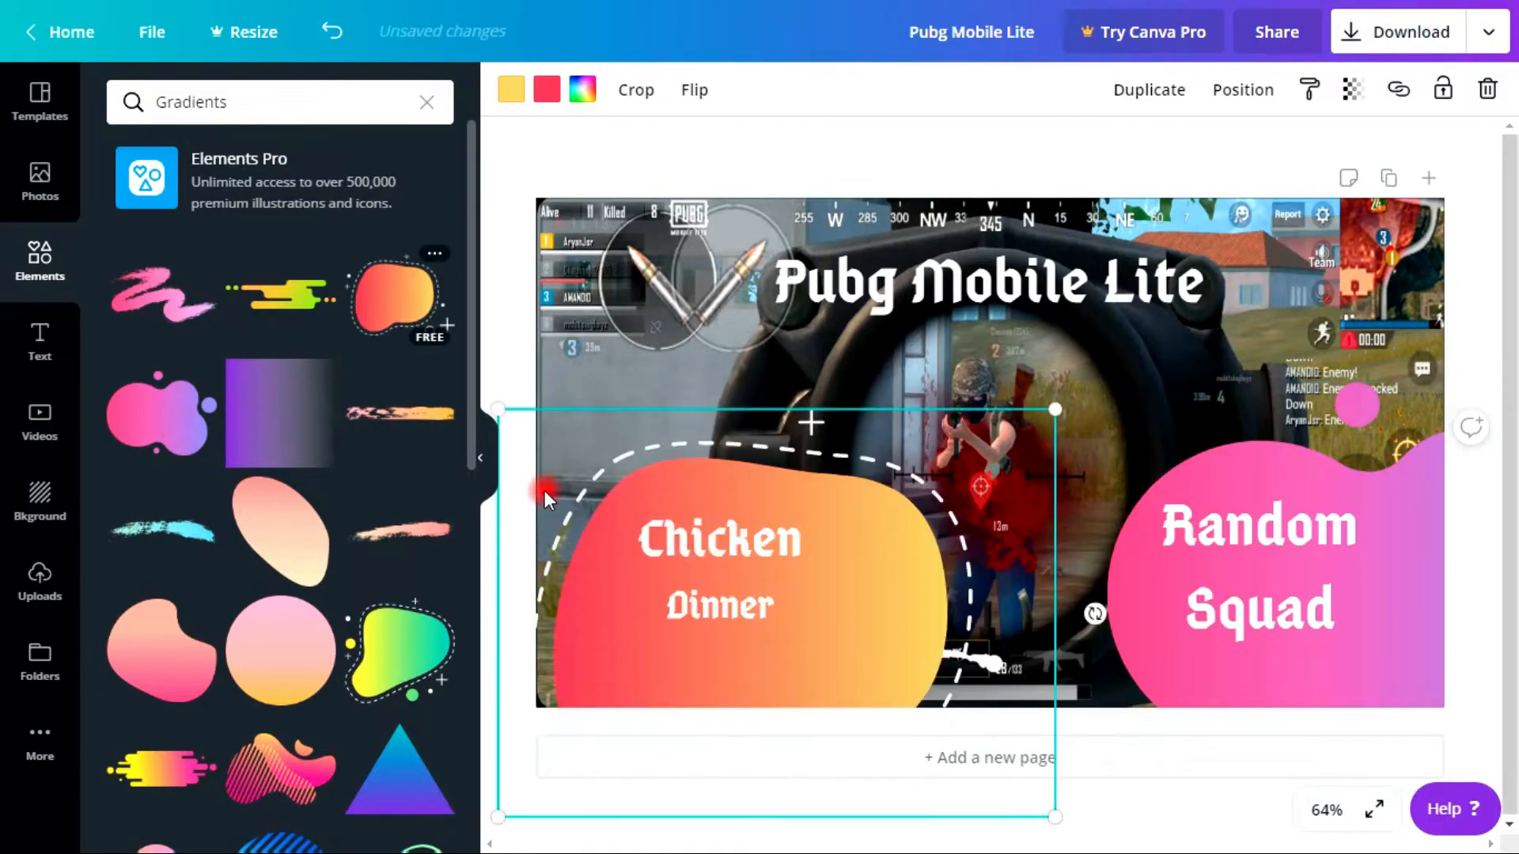
pyautogui.press('Left')
pyautogui.press('Left')
pyautogui.press('Left')
pyautogui.press('Left')
pyautogui.press('Left')
pyautogui.press('Left')
pyautogui.press('Left')
pyautogui.press('Left')
pyautogui.press('Left')
pyautogui.press('Left')
pyautogui.press('Left')
pyautogui.press('Left')
pyautogui.press('Left')
pyautogui.press('Left')
pyautogui.press('Left')
pyautogui.press('Left')
pyautogui.press('Left')
pyautogui.press('Left')
pyautogui.press('Left')
pyautogui.press('Left')
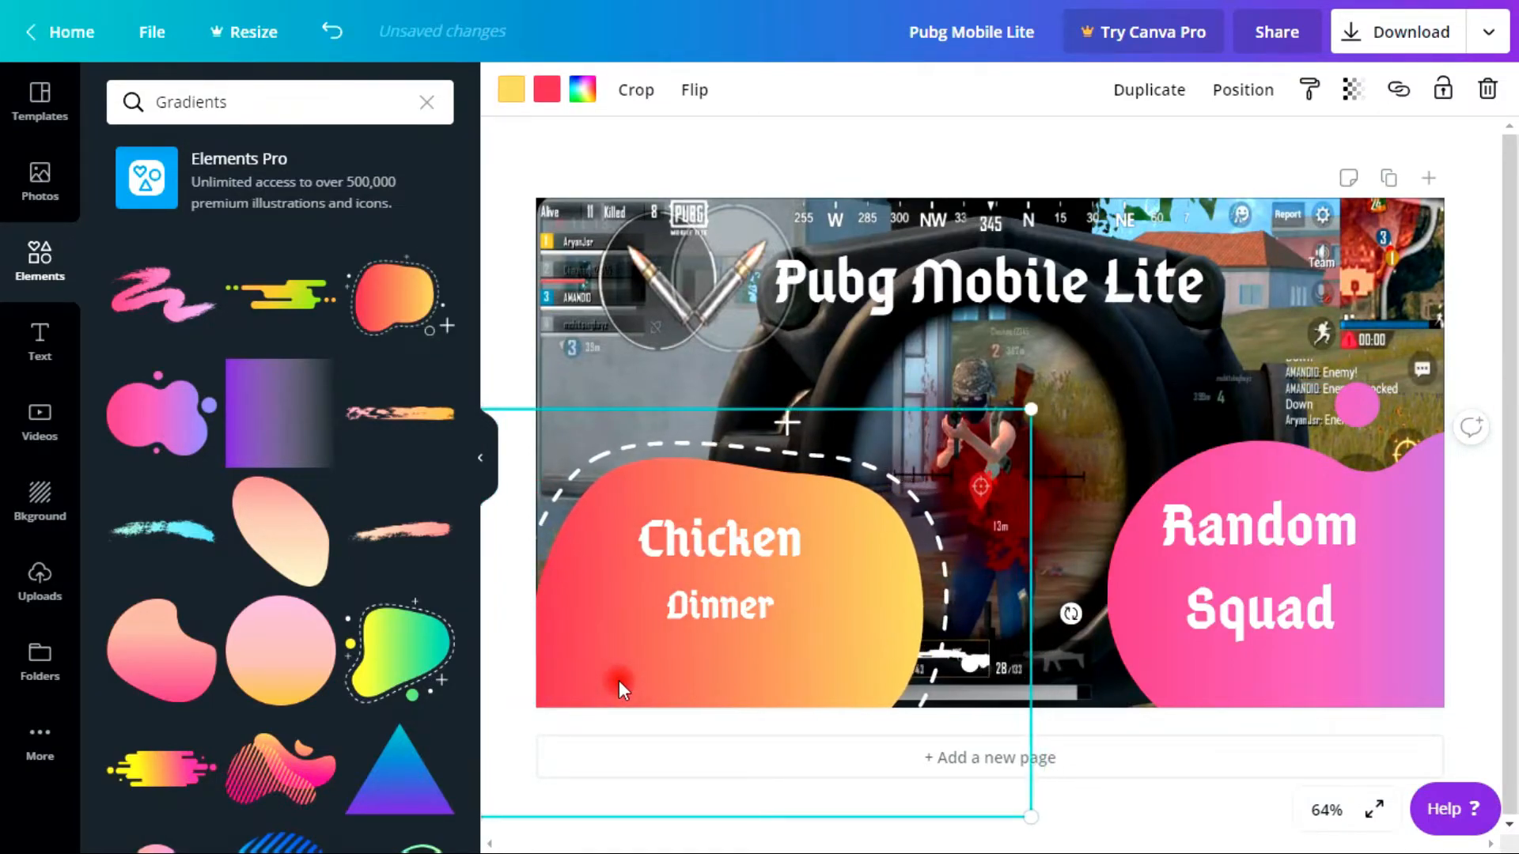
pyautogui.press('Left')
pyautogui.press('Left')
pyautogui.press('Left')
pyautogui.press('Left')
pyautogui.press('Left')
pyautogui.press('Left')
pyautogui.press('Left')
pyautogui.press('Left')
pyautogui.press('Left')
pyautogui.press('Left')
pyautogui.press('Left')
pyautogui.press('Left')
pyautogui.press('Left')
pyautogui.press('Left')
pyautogui.press('Left')
pyautogui.press('Left')
pyautogui.press('Left')
pyautogui.press('Left')
pyautogui.press('Left')
pyautogui.press('Left')
pyautogui.press('Left')
pyautogui.press('Left')
# - Add the blue-to-pink rounded gradient bar behind the "Pubg Mobile Lite" heading and shrink it to roughly the heading's width
pyautogui.moveTo(471, 405); pyautogui.dragTo(474, 655)
pyautogui.moveTo(400, 736)
pyautogui.mouseDown()
pyautogui.moveTo(763, 258)
pyautogui.moveTo(685, 304)
pyautogui.mouseUp()
pyautogui.moveTo(1436, 237); pyautogui.dragTo(1106, 250)
# - Nudge the blue-to-pink bar right and up behind "Pubg Mobile Lite" and enlarge it slightly so it extends past both ends of the text
pyautogui.press('Right')
pyautogui.press('Right')
pyautogui.press('Right')
pyautogui.press('Right')
pyautogui.press('Right')
pyautogui.press('Right')
pyautogui.press('Right')
pyautogui.press('Right')
pyautogui.press('Right')
pyautogui.press('Right')
pyautogui.press('Right')
pyautogui.press('Right')
pyautogui.press('Right')
pyautogui.press('Right')
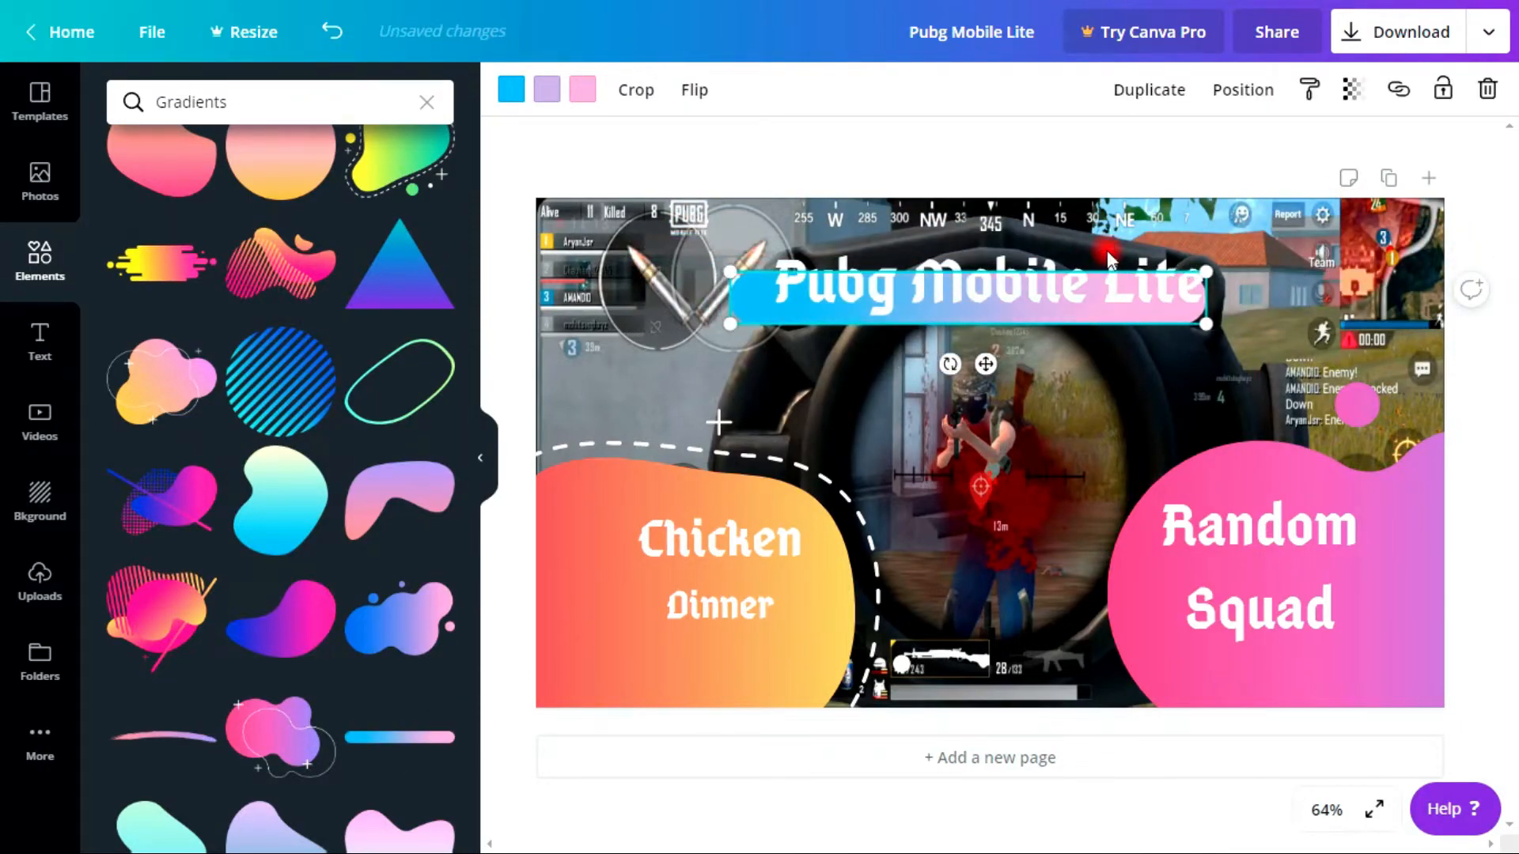
pyautogui.press('Right')
pyautogui.press('Right')
pyautogui.press('Right')
pyautogui.press('Right')
pyautogui.press('Right')
pyautogui.press('Right')
pyautogui.press('Right')
pyautogui.press('Right')
pyautogui.press('Right')
pyautogui.press('Right')
pyautogui.press('Right')
pyautogui.press('Right')
pyautogui.press('Right')
pyautogui.press('Right')
pyautogui.press('Right')
pyautogui.press('Right')
pyautogui.press('Right')
pyautogui.press('Right')
pyautogui.press('Up')
pyautogui.press('Up')
pyautogui.press('Up')
pyautogui.press('Up')
pyautogui.press('Up')
pyautogui.press('Up')
pyautogui.press('Up')
pyautogui.press('Up')
pyautogui.press('Up')
pyautogui.press('Up')
pyautogui.press('Up')
pyautogui.press('Up')
pyautogui.press('Up')
pyautogui.press('Up')
pyautogui.press('Up')
pyautogui.press('Up')
pyautogui.press('Up')
pyautogui.press('Up')
pyautogui.press('Up')
pyautogui.moveTo(1221, 255); pyautogui.dragTo(1234, 236)
pyautogui.moveTo(1234, 313); pyautogui.dragTo(1239, 381)
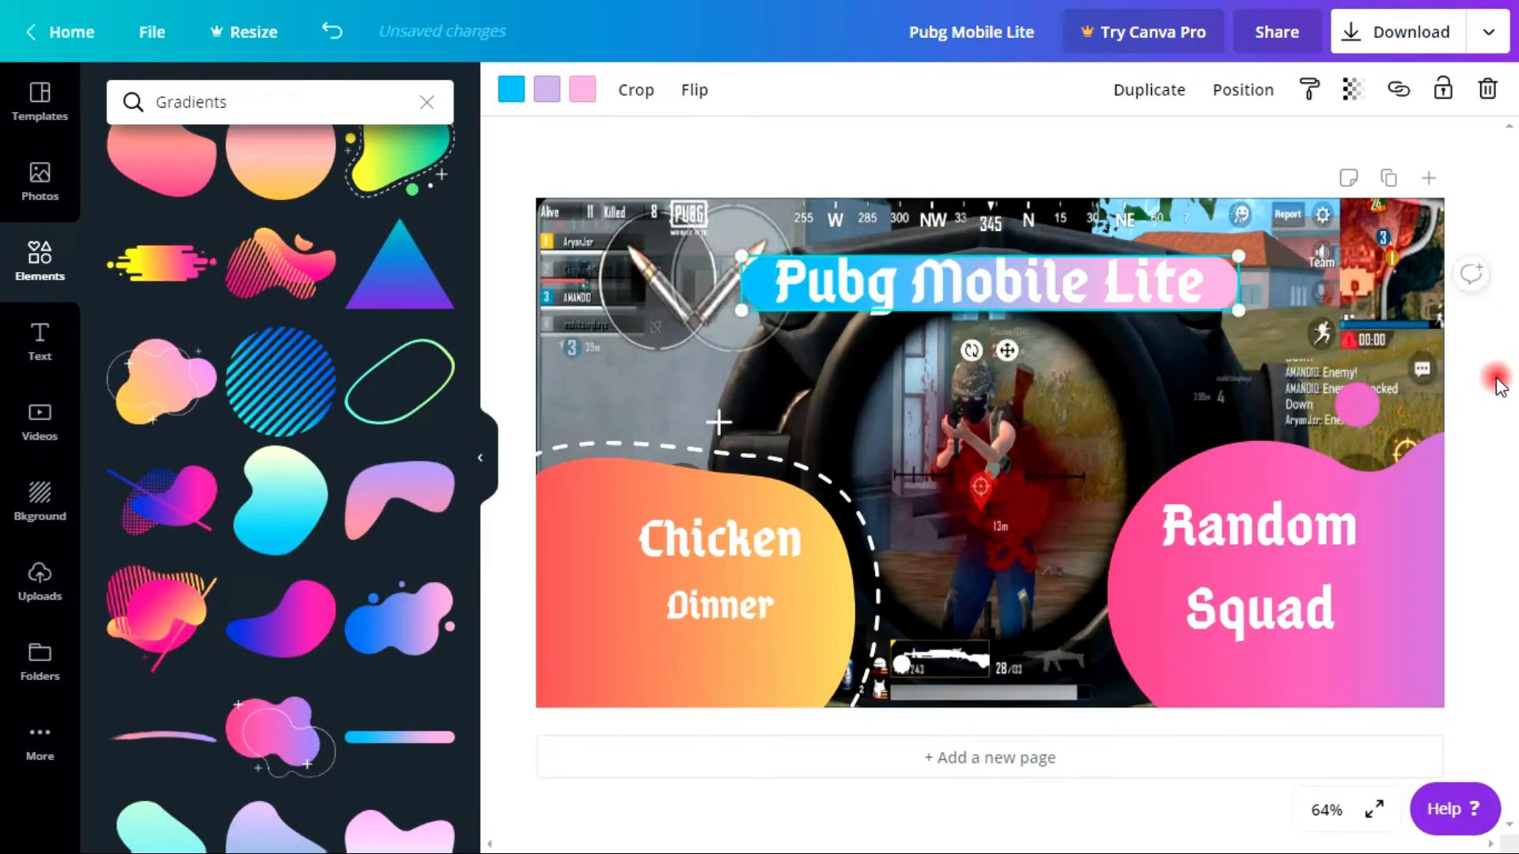
# - Download the thumbnail as a PNG and open the downloaded file Pubg Mobile Lite.png
pyautogui.click(1360, 339)
pyautogui.click(1399, 38)
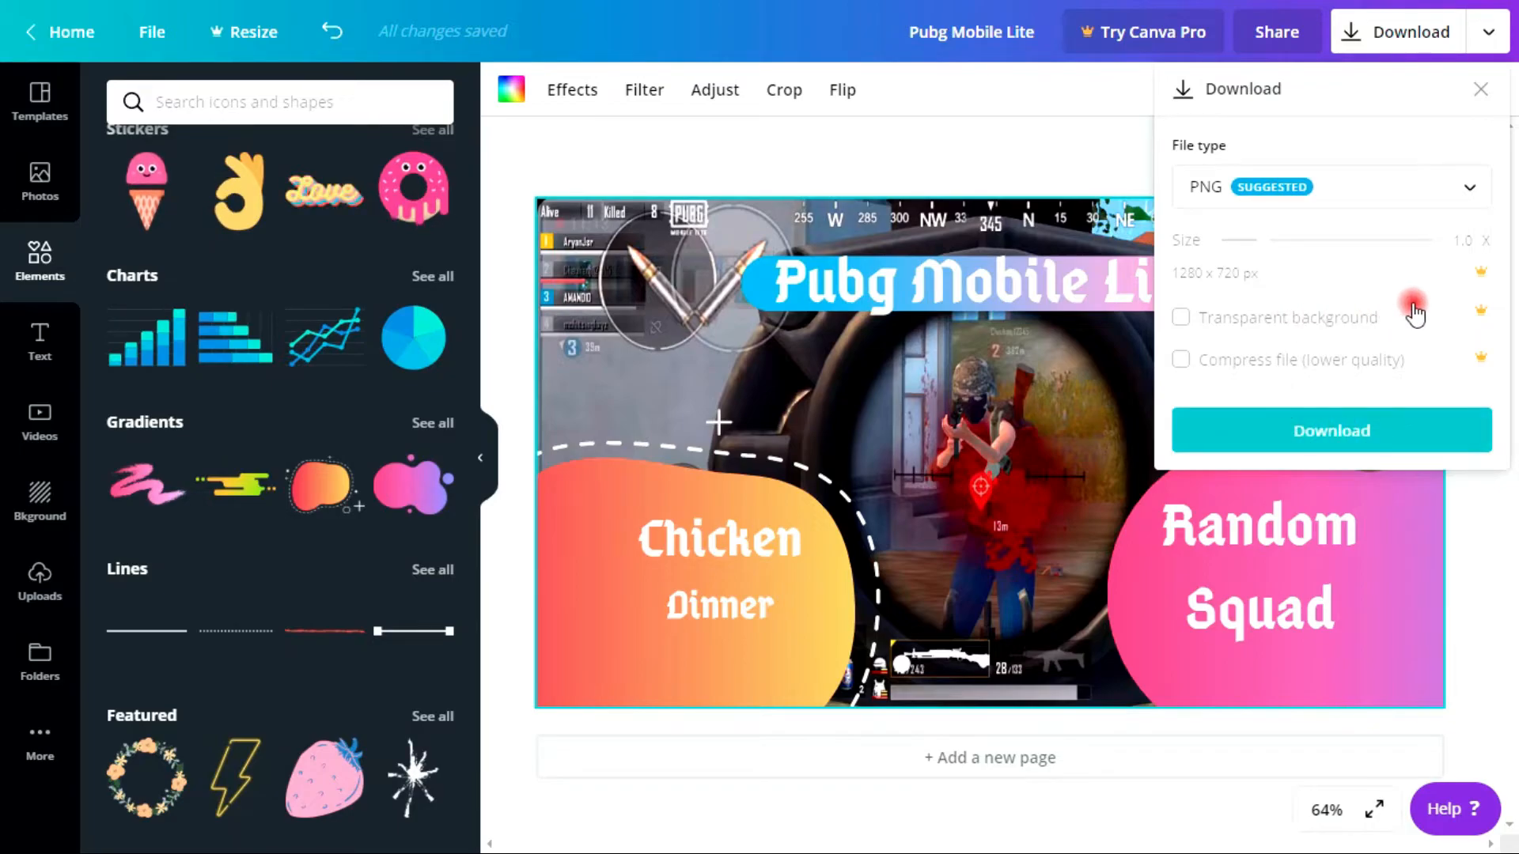
pyautogui.click(1356, 431)
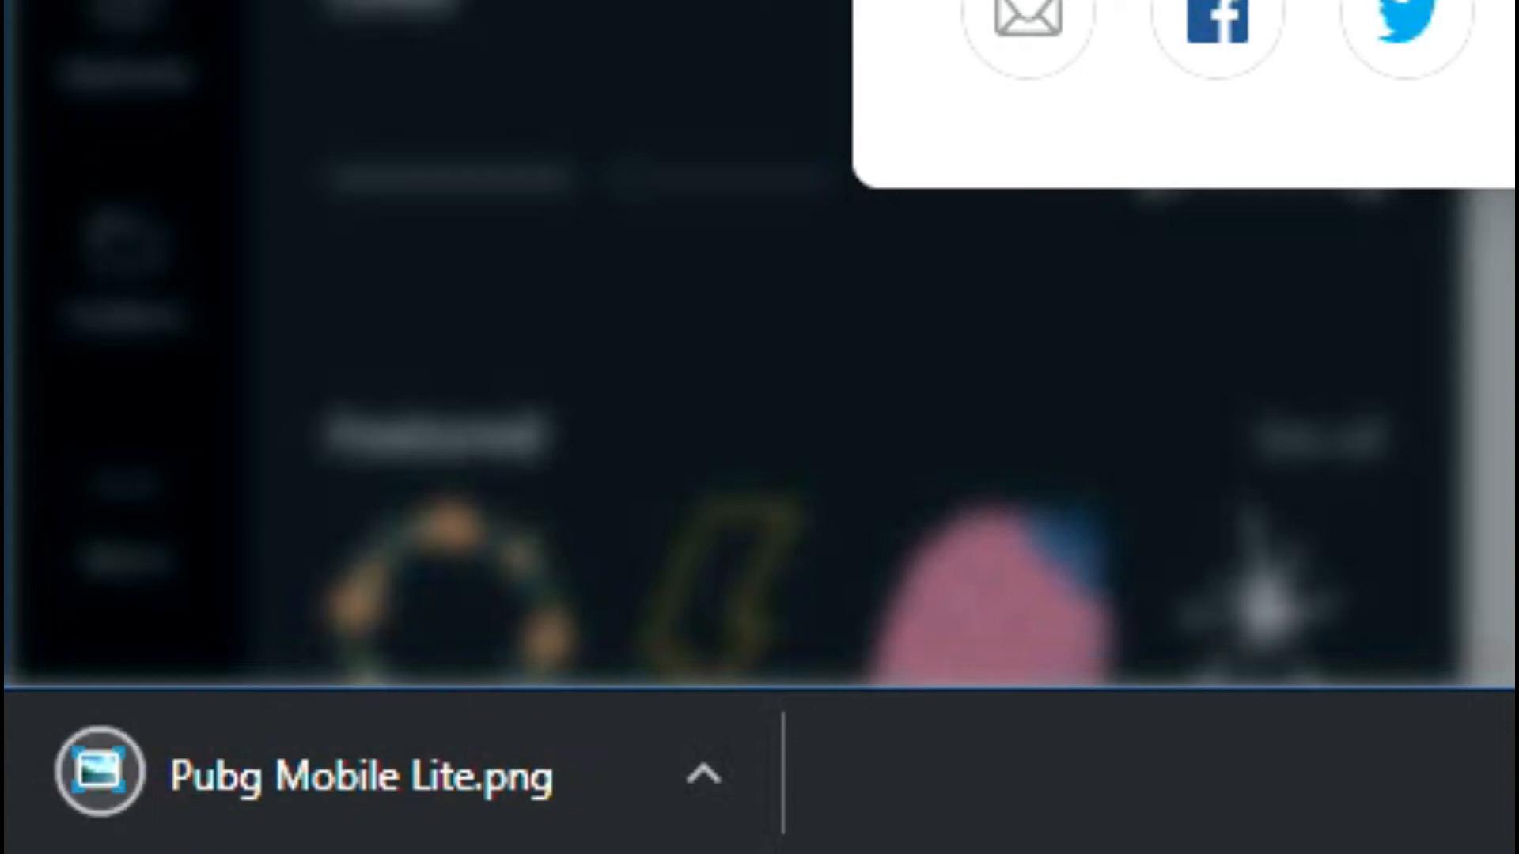
pyautogui.press('Escape')
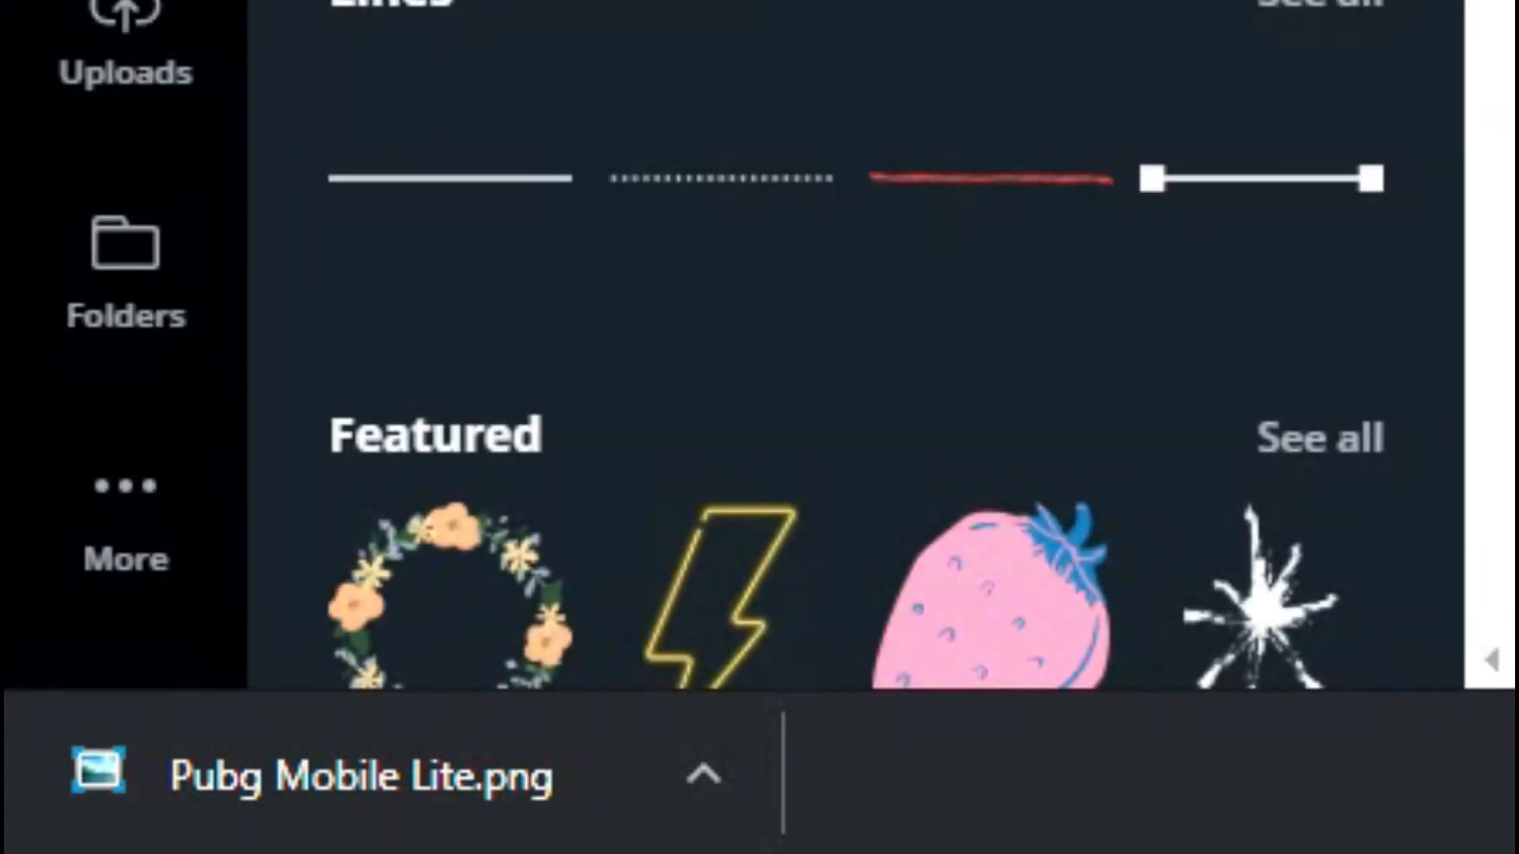
pyautogui.click(699, 769)
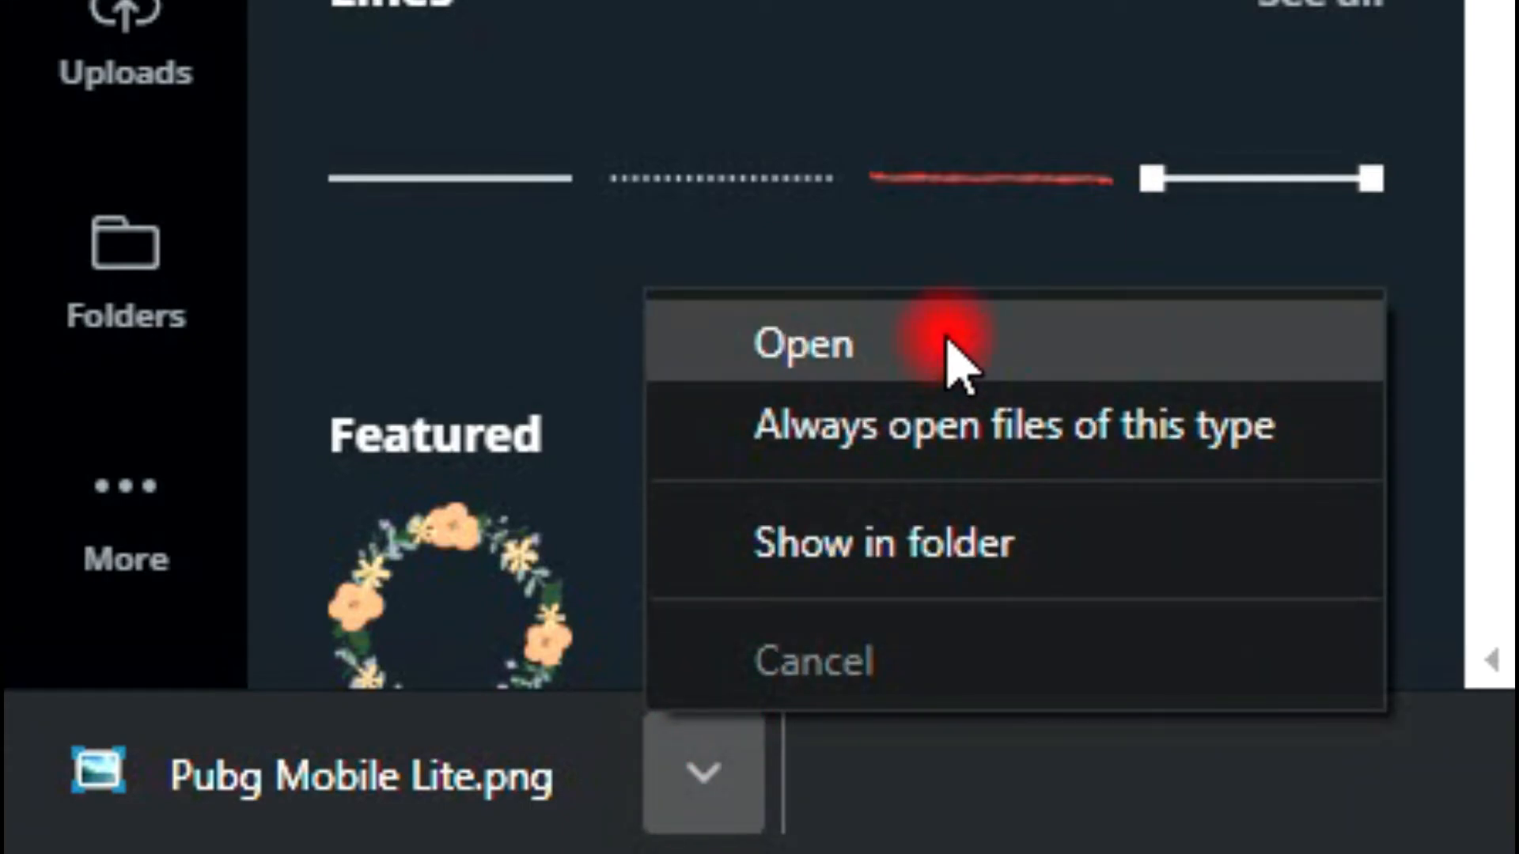
pyautogui.click(947, 342)
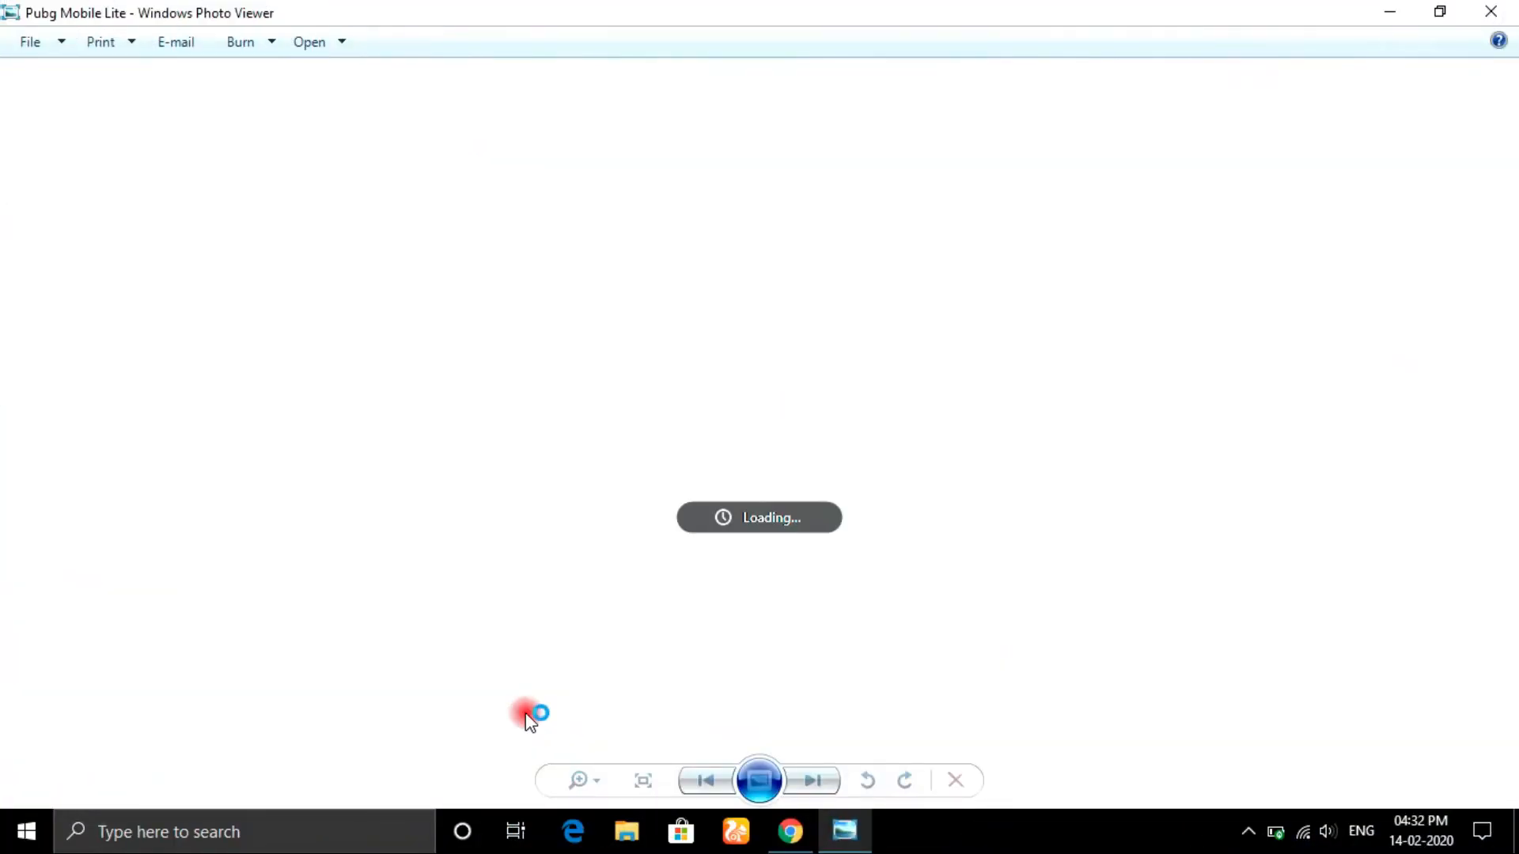